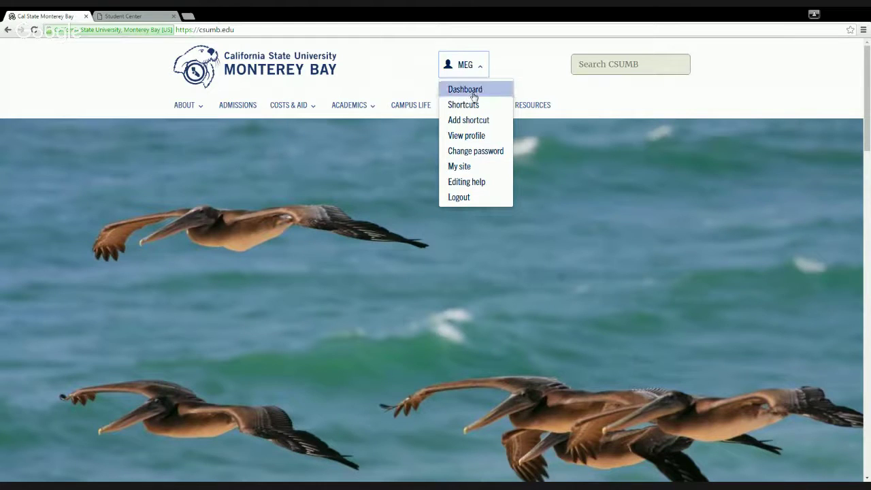
# Open the account's Dashboard page on the CSUMB website
pyautogui.click(394, 66)
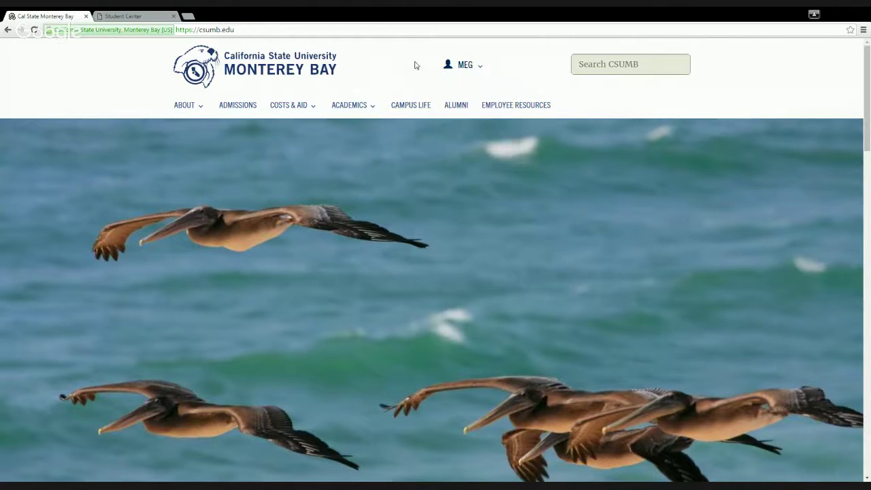
pyautogui.click(462, 68)
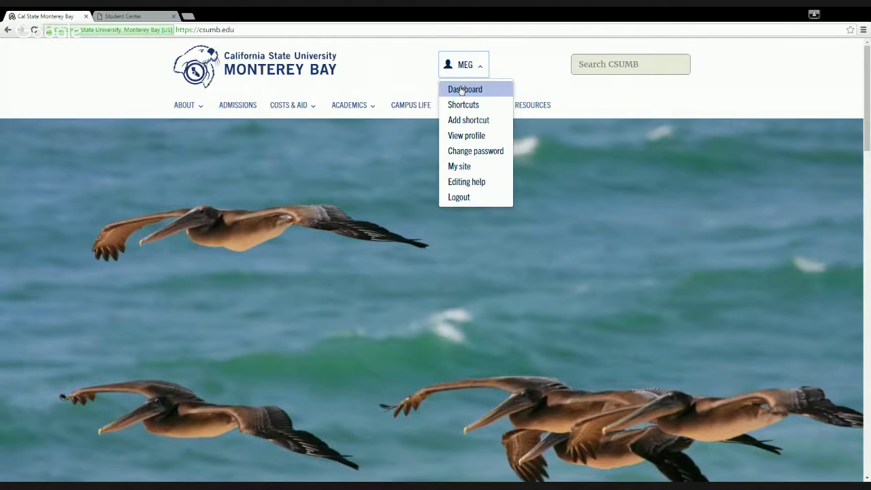
pyautogui.click(462, 90)
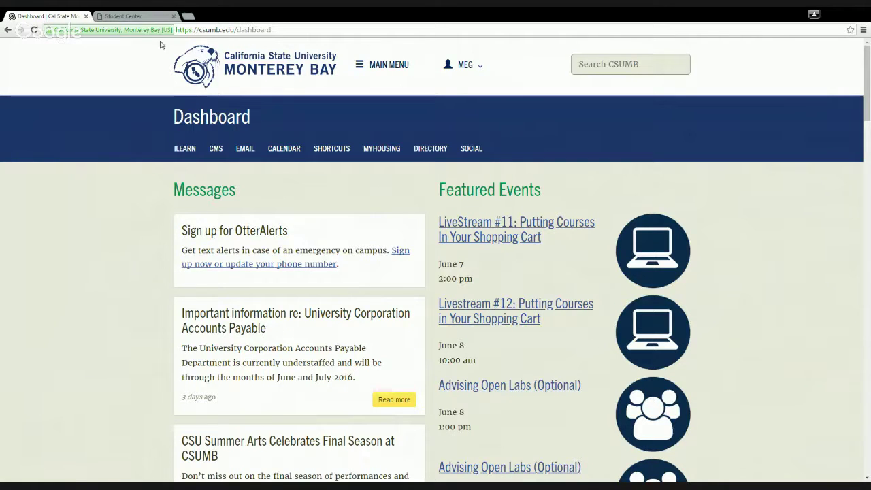
# Switch to the Student Center and launch the Schedule Planner from its Academics section
pyautogui.click(117, 15)
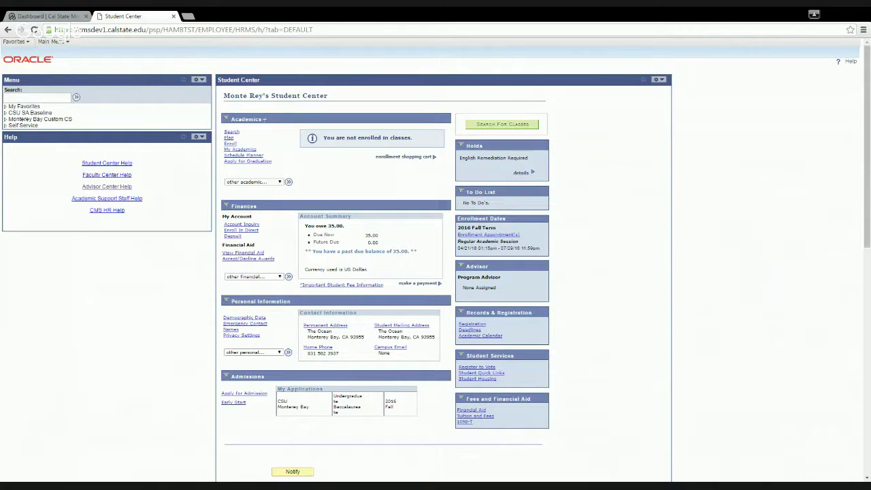
pyautogui.click(244, 156)
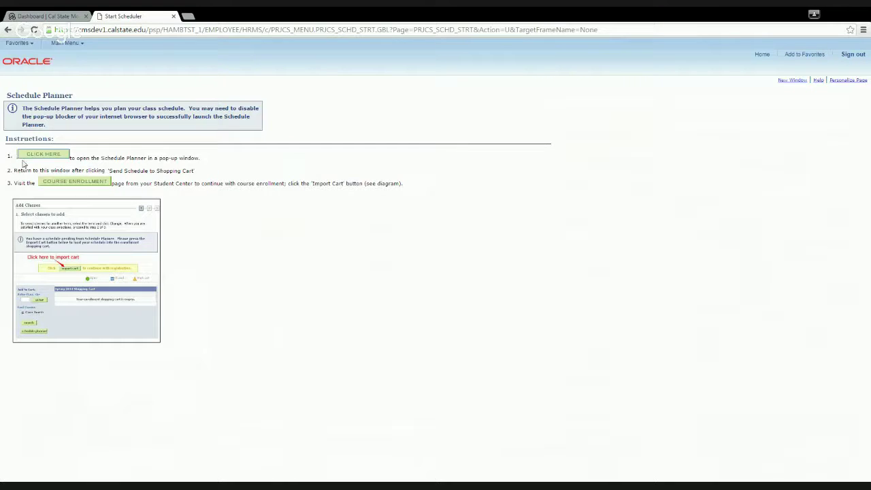
pyautogui.click(42, 155)
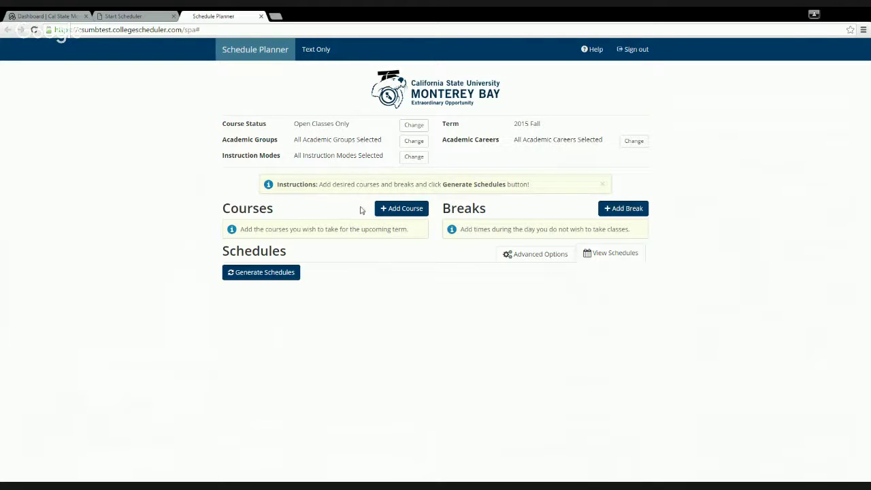
# Start adding a course by subject, choosing HCOM - Human Communication and course 211 - Reading Writing Crit Thkg
pyautogui.click(403, 212)
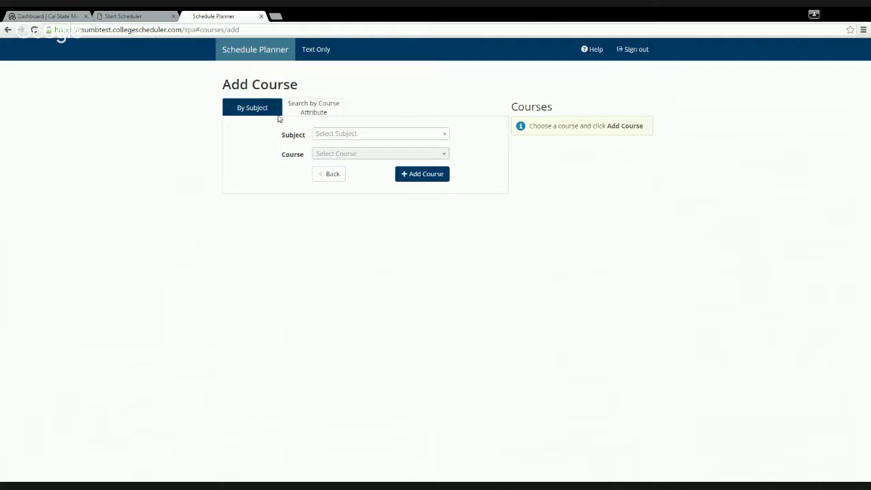
pyautogui.click(324, 135)
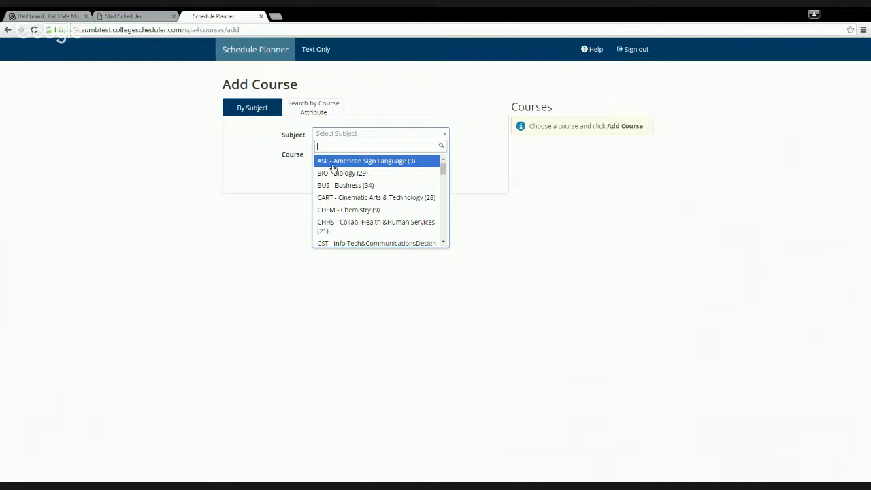
pyautogui.scroll(-4, 350, 211)
pyautogui.scroll(-3, 349, 204)
pyautogui.click(346, 189)
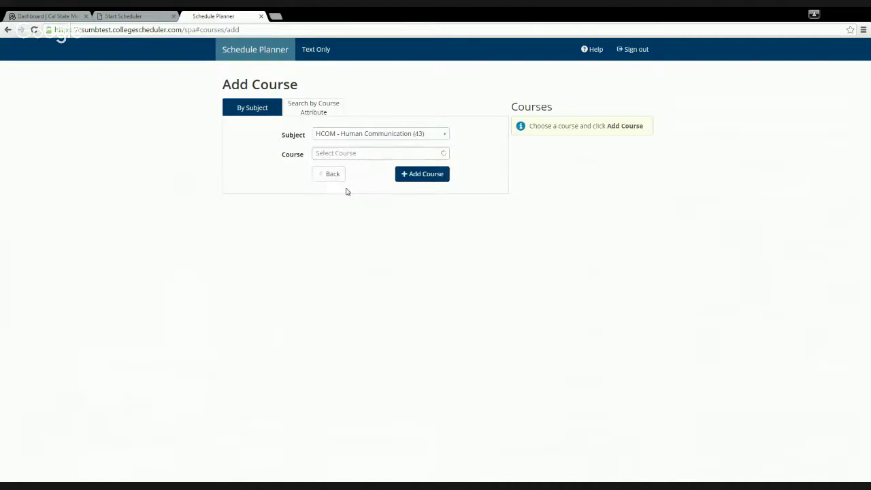
pyautogui.click(344, 154)
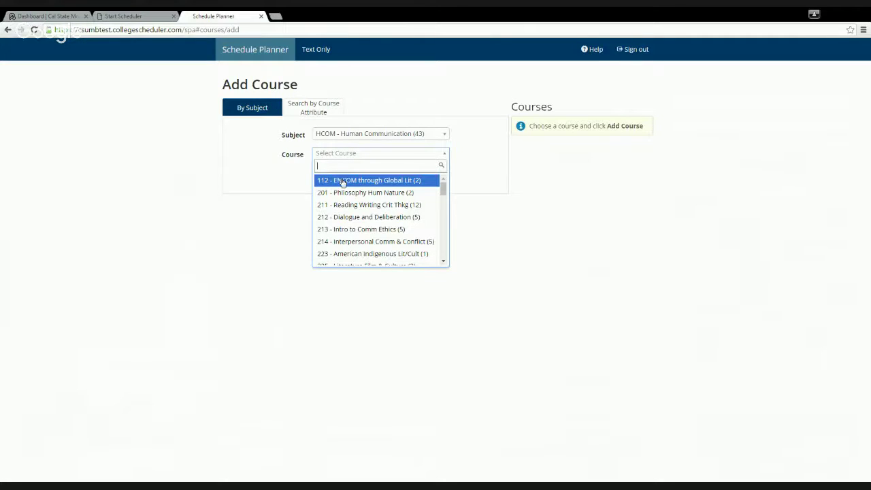
pyautogui.click(363, 206)
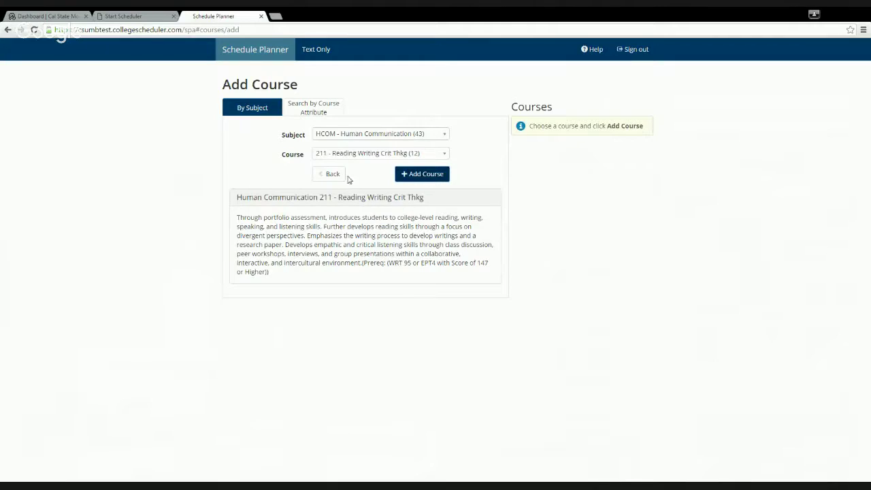
# Look through the course attribute options, then return to the subject search and add Human Communication 211 to the course list
pyautogui.click(308, 112)
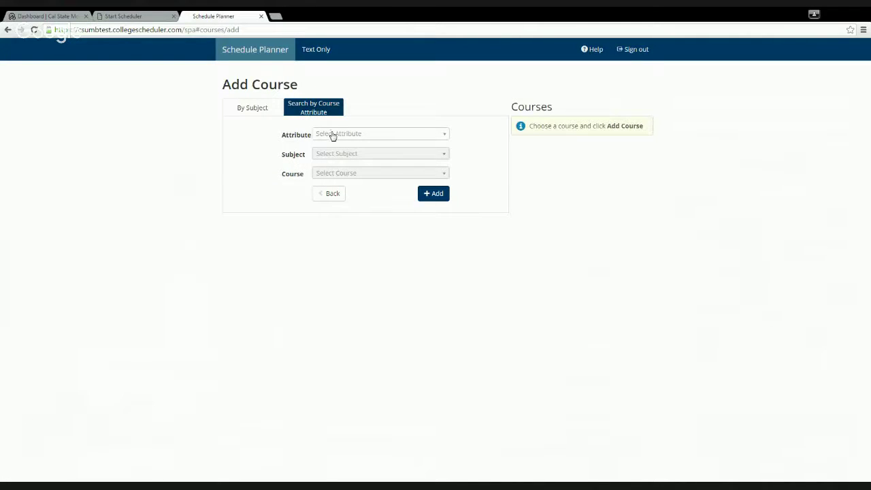
pyautogui.click(332, 136)
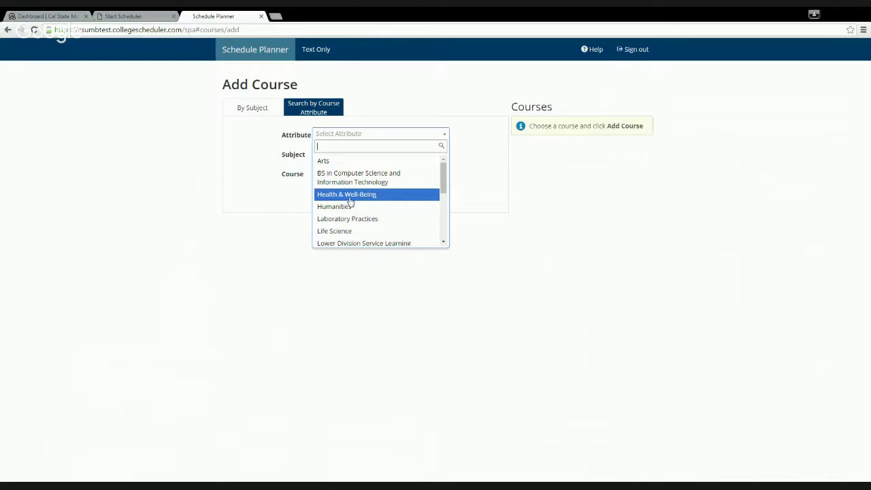
pyautogui.click(270, 126)
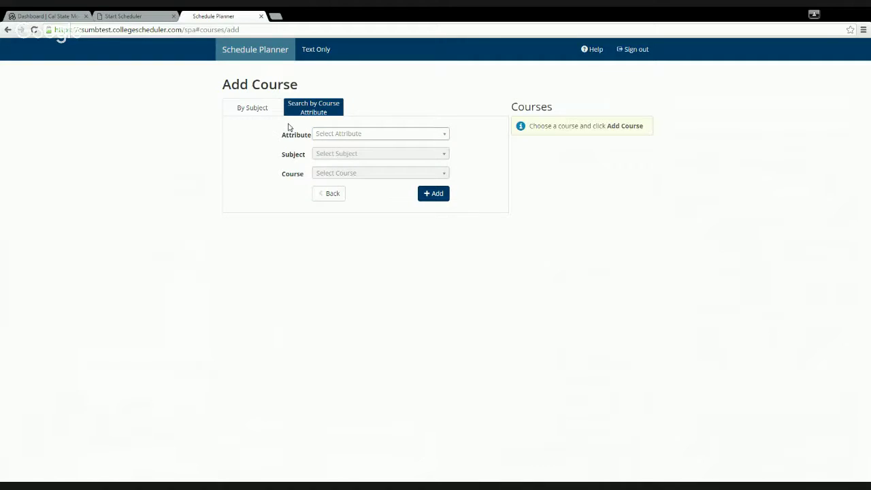
pyautogui.click(253, 112)
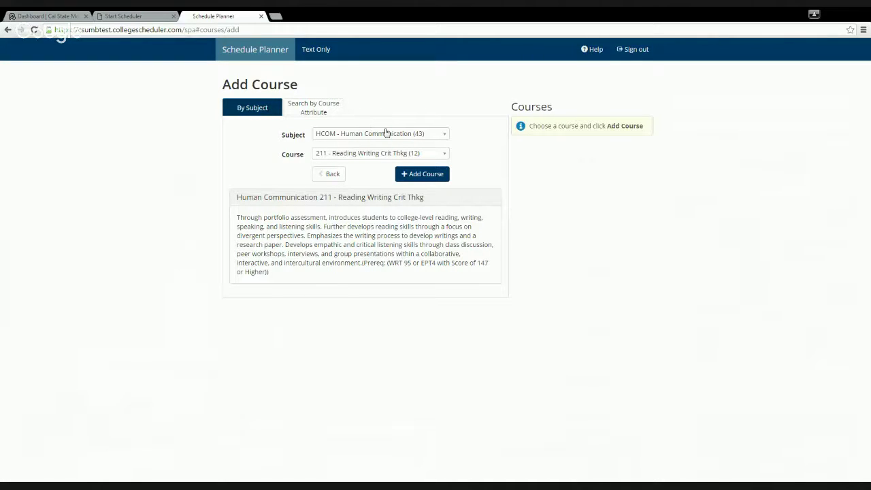
pyautogui.click(413, 176)
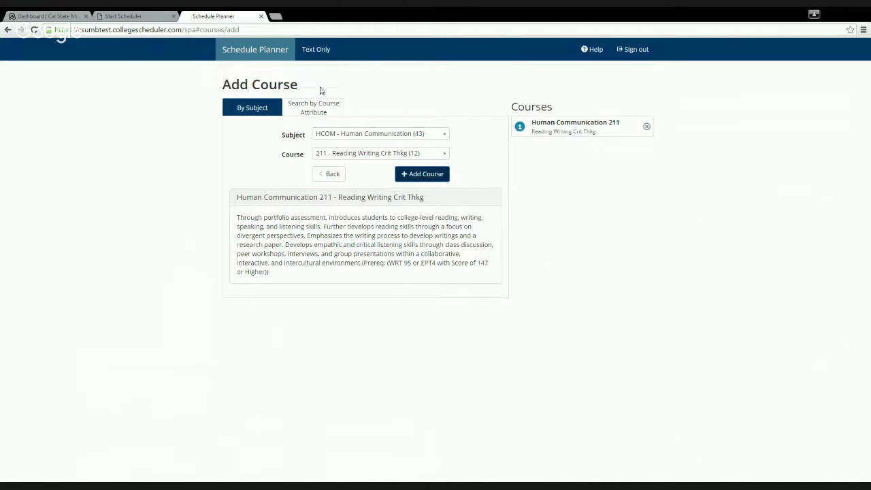
# Add the course 101 - Beginning Spanish I from the subject SPAN - Spanish
pyautogui.click(344, 135)
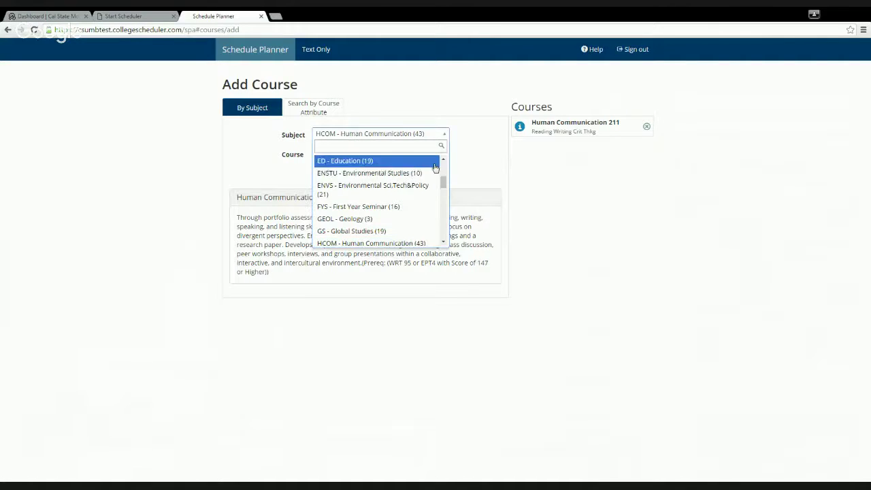
pyautogui.scroll(4, 421, 180)
pyautogui.scroll(-5, 421, 181)
pyautogui.scroll(-5, 366, 204)
pyautogui.scroll(-2, 362, 194)
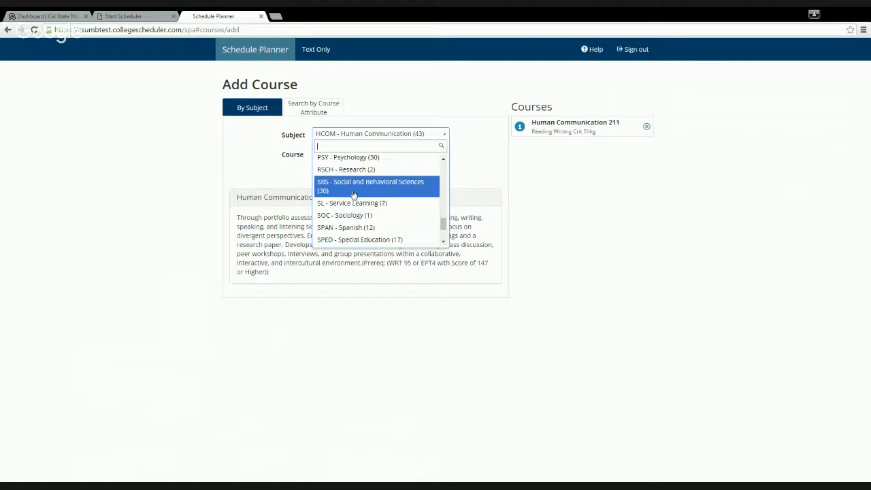
pyautogui.scroll(-1, 353, 194)
pyautogui.click(353, 194)
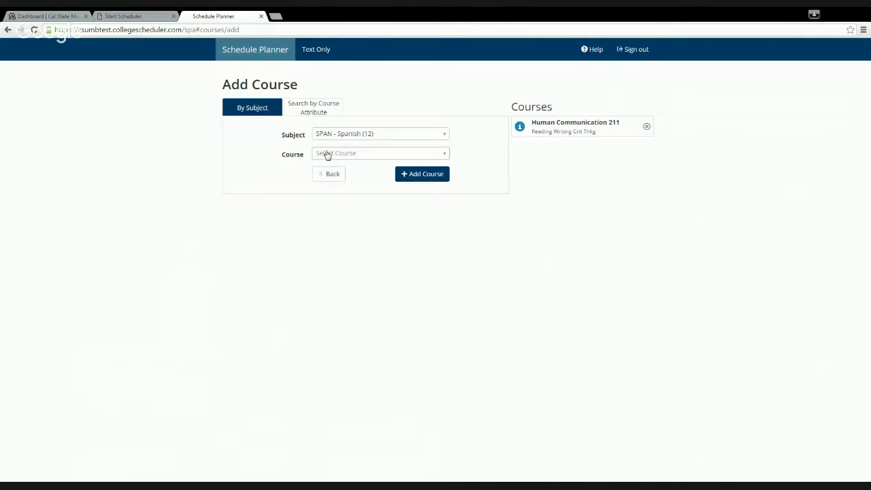
pyautogui.click(336, 157)
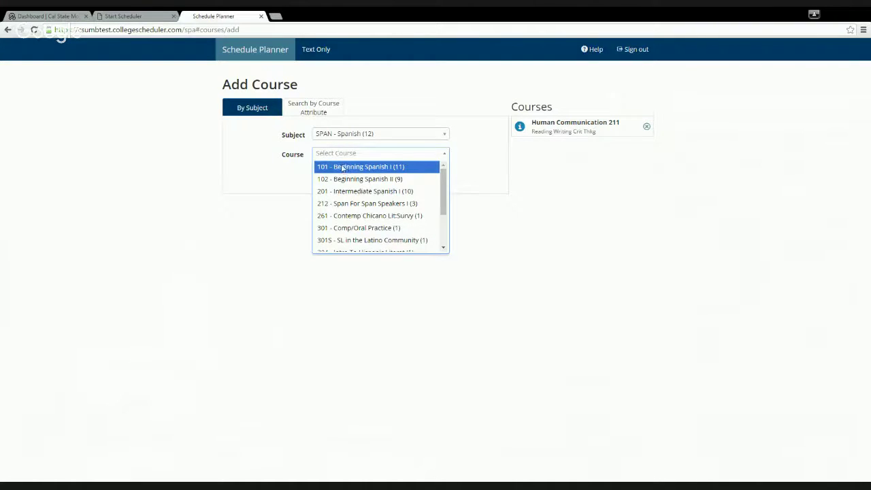
pyautogui.click(342, 168)
pyautogui.click(420, 175)
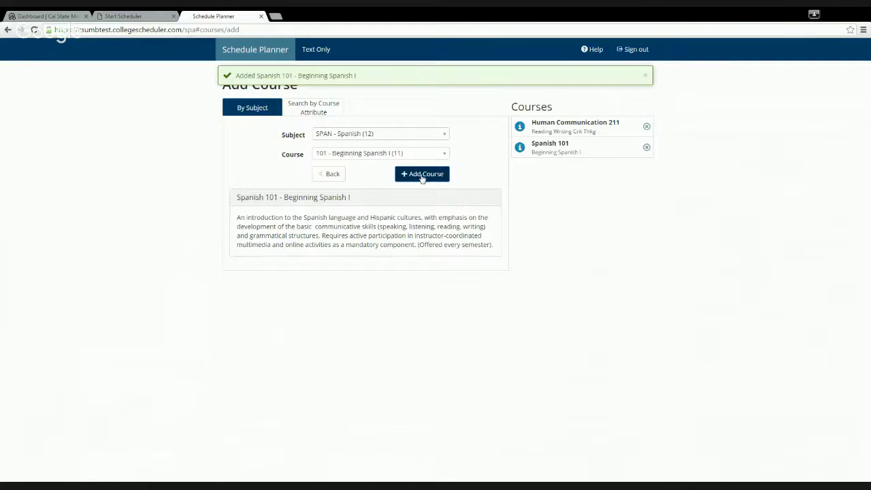
# Add 143 - Philosophy of Nonviolence from the subject FYS - First Year Seminar and return to the planner overview
pyautogui.click(341, 136)
pyautogui.moveTo(442, 221); pyautogui.dragTo(442, 183)
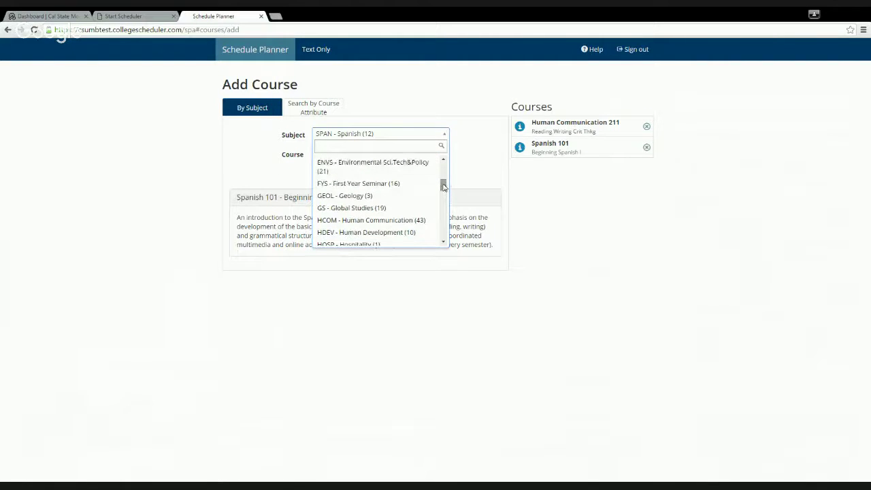
pyautogui.click(362, 184)
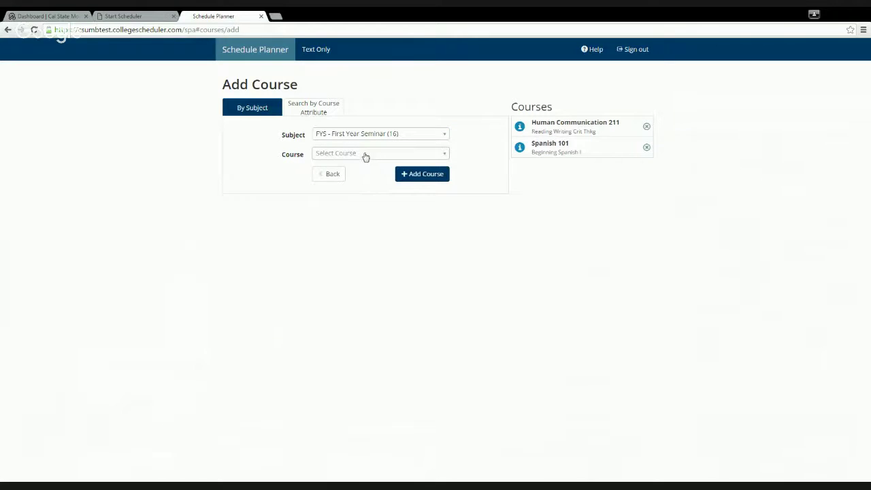
pyautogui.click(368, 156)
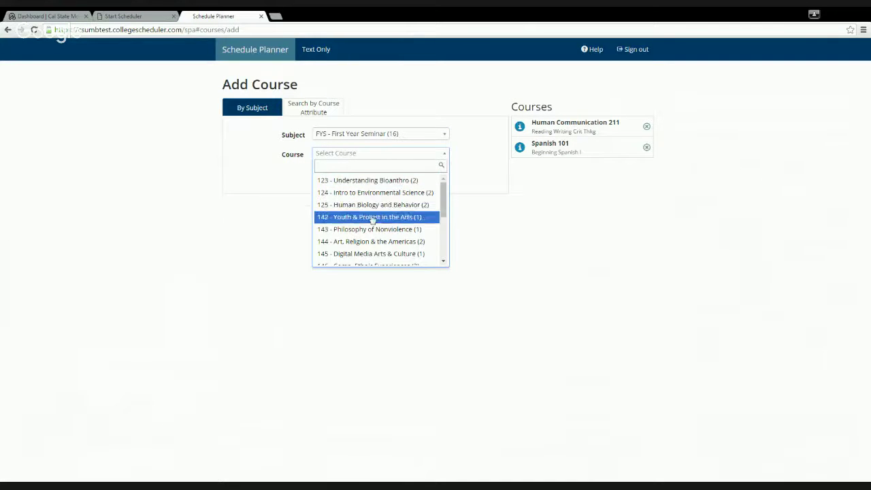
pyautogui.click(353, 231)
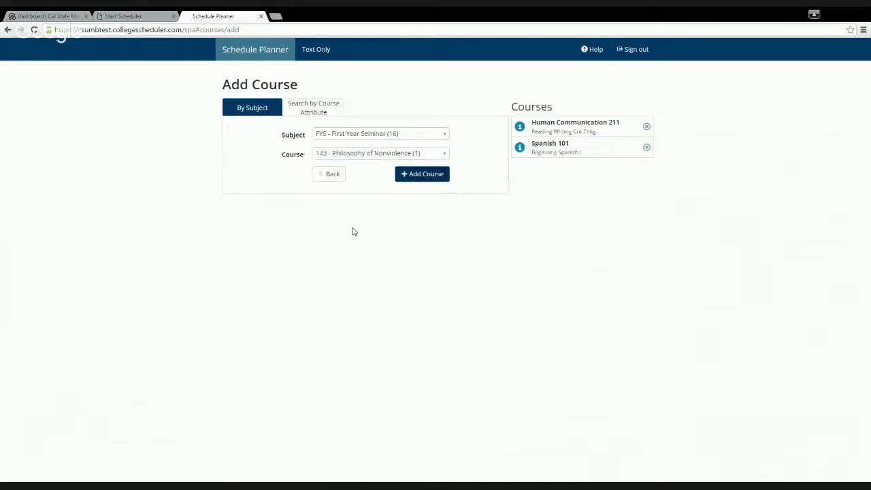
pyautogui.click(410, 174)
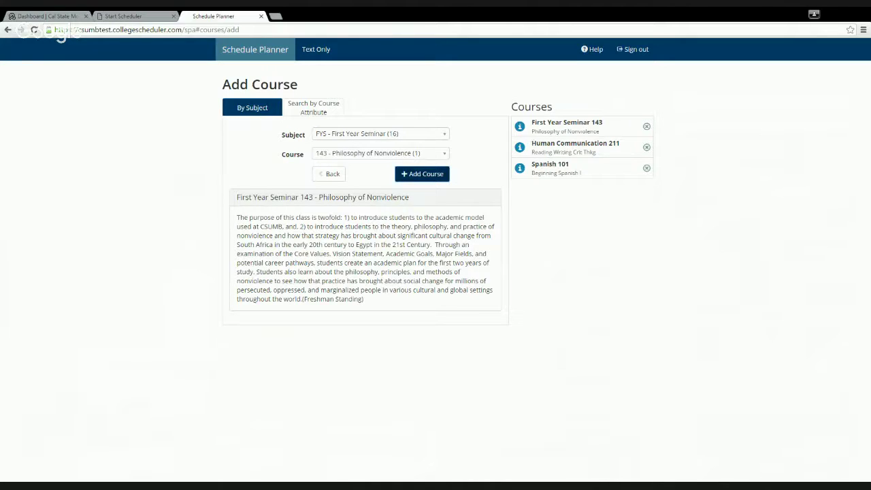
pyautogui.click(332, 174)
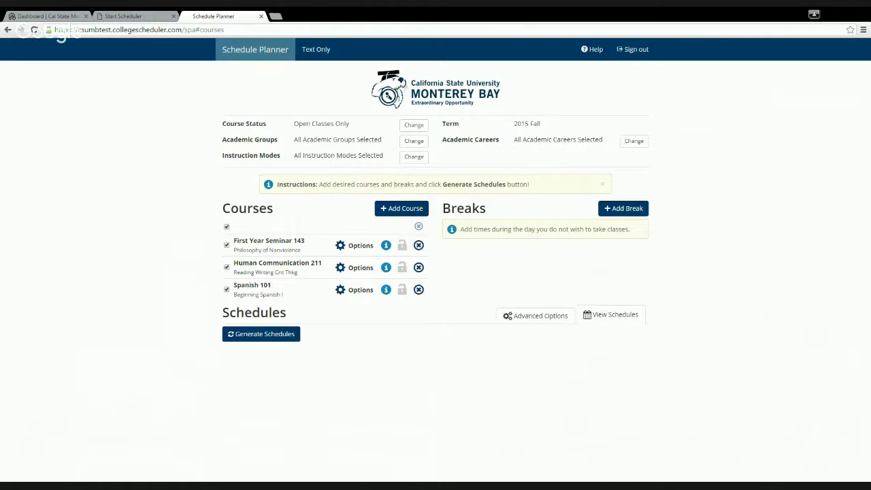
# Start a new break with a start time of 5:00 pm and an end time of 10:00 pm
pyautogui.click(610, 208)
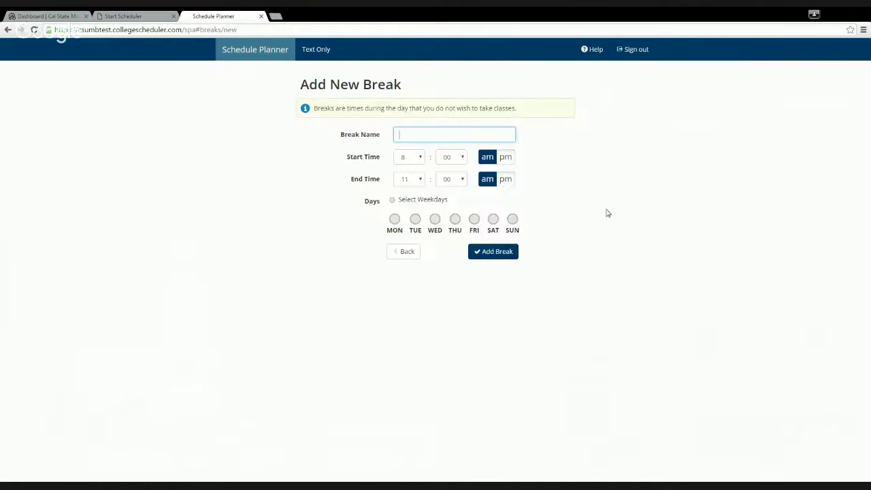
pyautogui.click(419, 159)
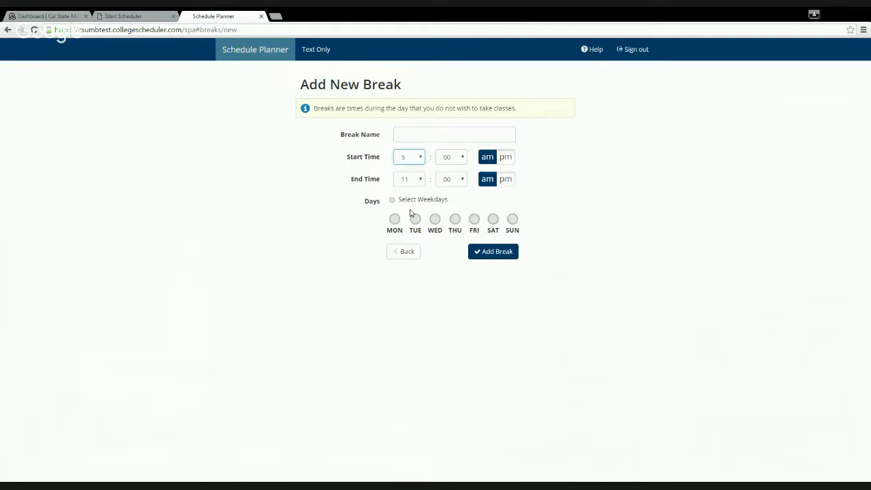
pyautogui.click(509, 162)
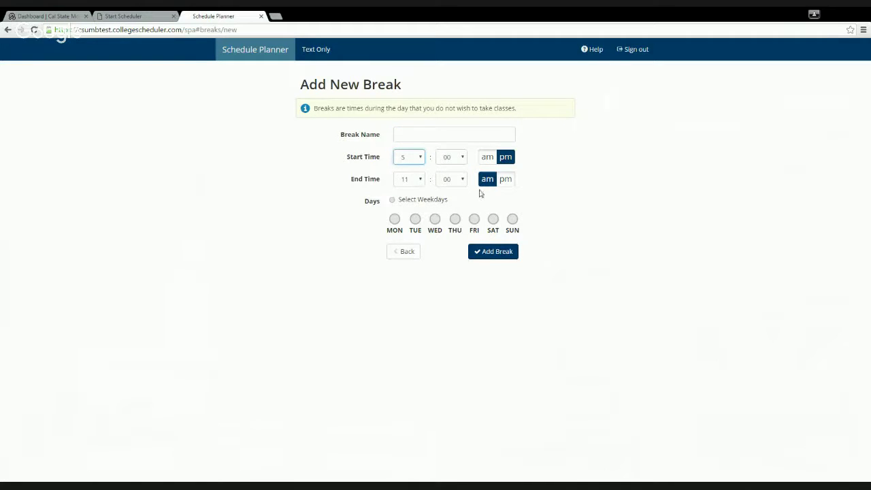
pyautogui.click(401, 180)
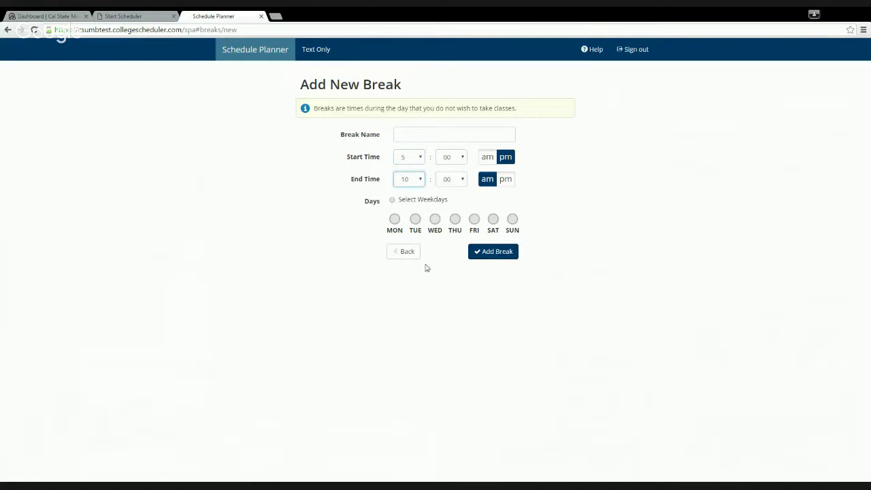
pyautogui.click(505, 181)
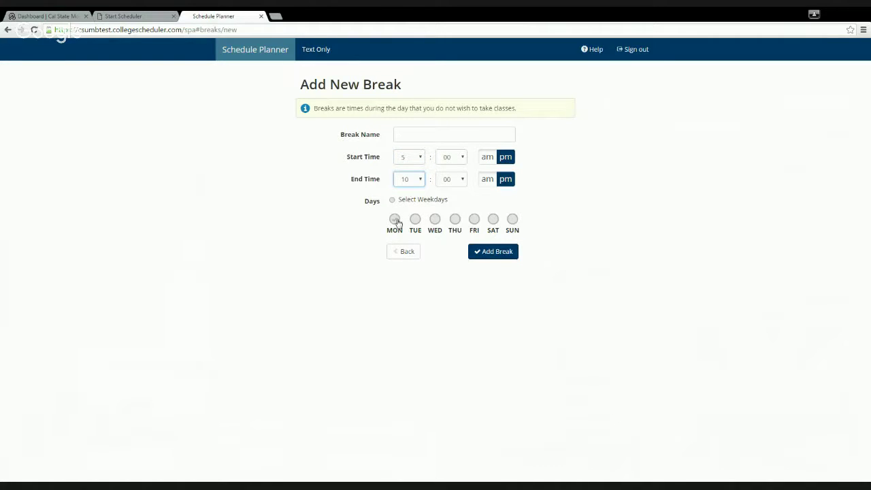
# Set the break's days to Monday, Wednesday and Friday and name it "work"
pyautogui.click(394, 219)
pyautogui.click(435, 219)
pyautogui.click(474, 219)
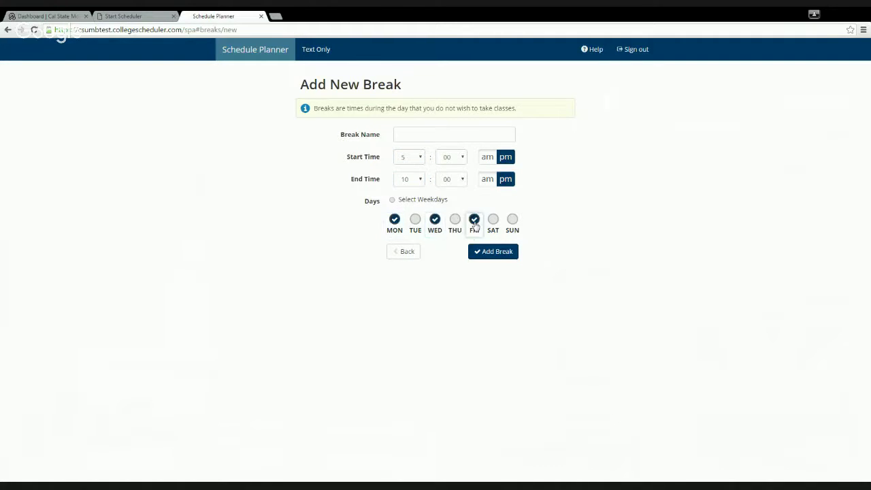
pyautogui.click(439, 135)
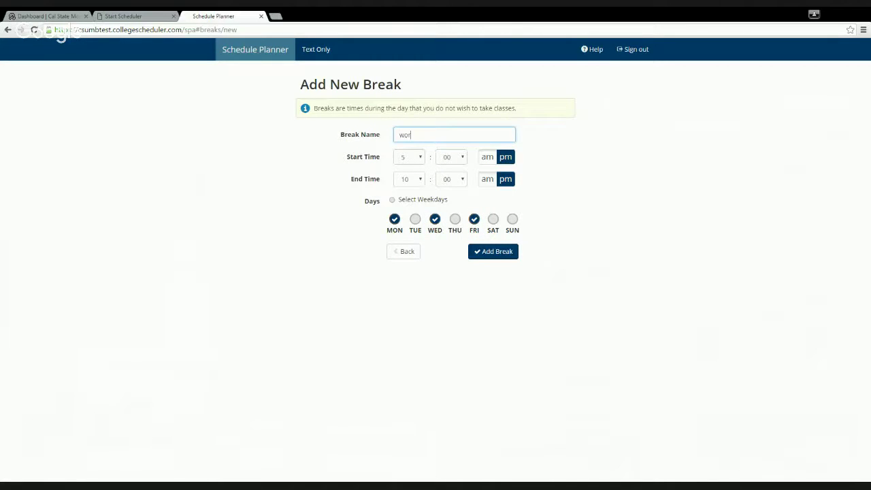
pyautogui.write('work')
pyautogui.click(542, 163)
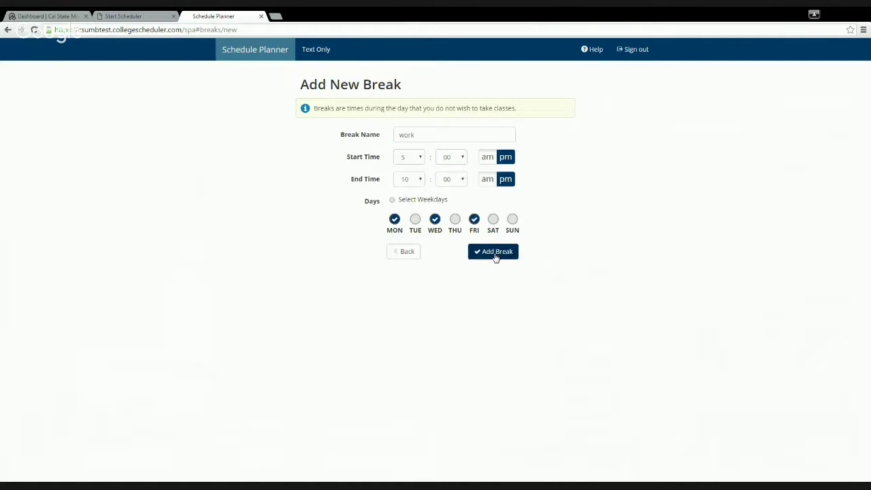
# Save the "work" break, generate schedules from the selected courses and break, and review the resulting list
pyautogui.click(493, 252)
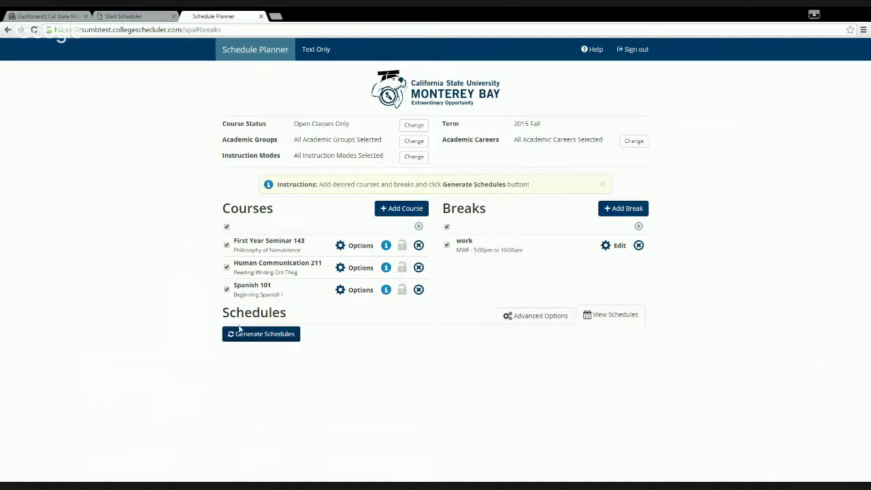
pyautogui.click(259, 335)
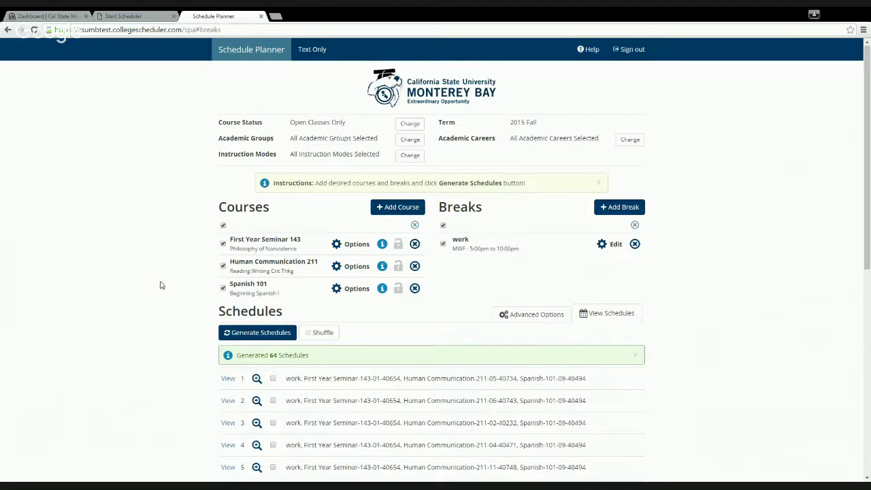
pyautogui.scroll(-2, 161, 284)
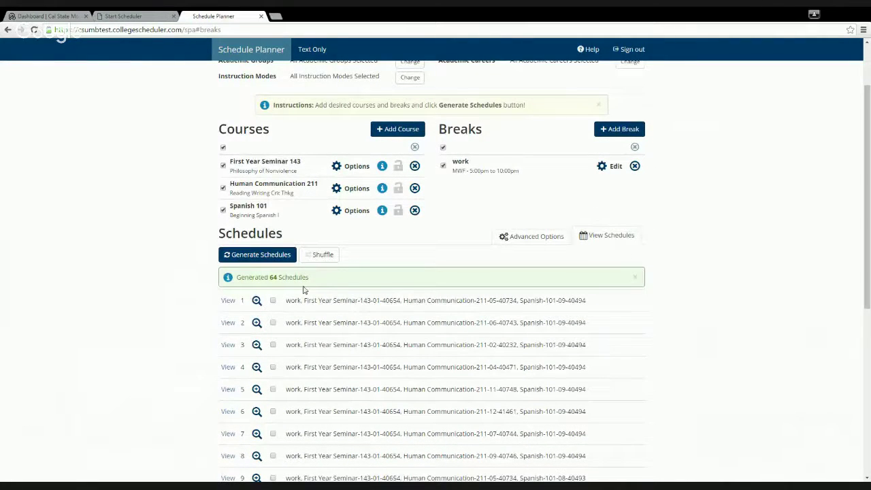
pyautogui.scroll(-2, 303, 289)
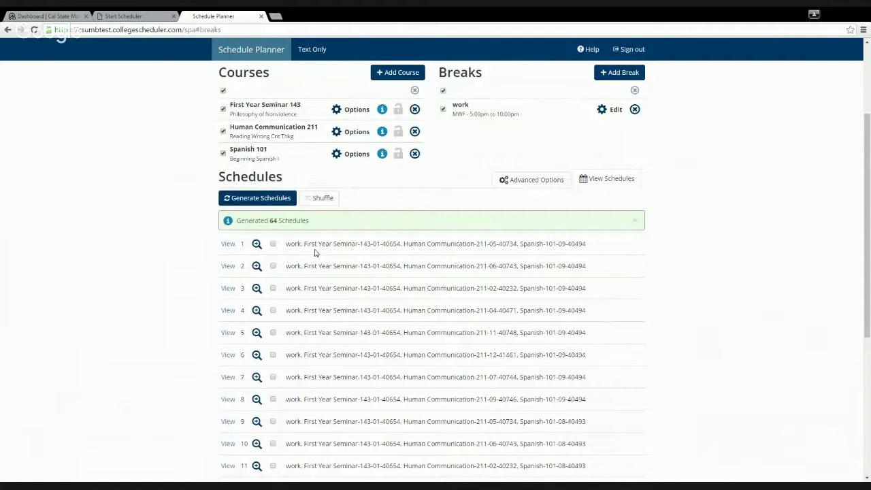
pyautogui.scroll(1, 286, 244)
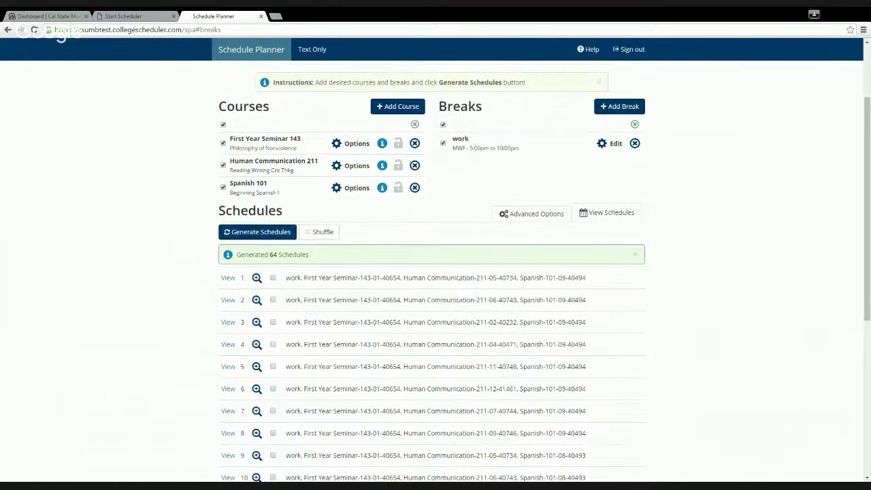
pyautogui.scroll(1, 330, 254)
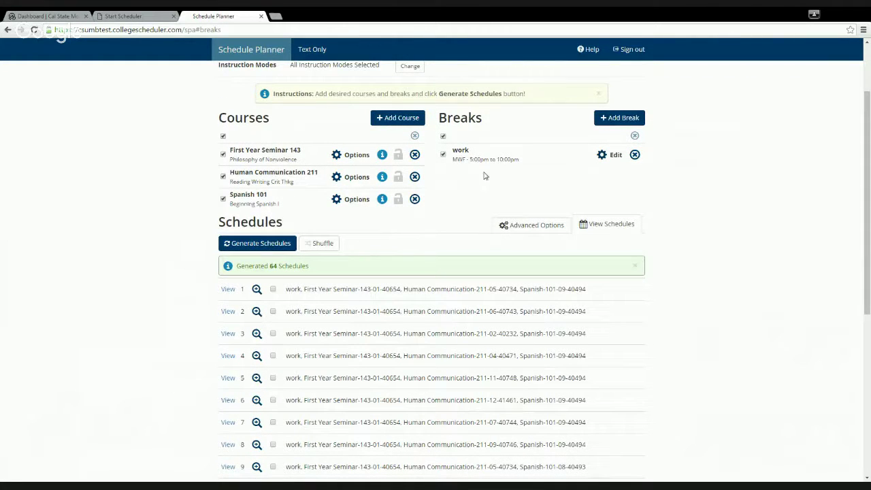
# Start another new break with a start time of 12:00 pm and an end time of 1:00 pm
pyautogui.click(617, 119)
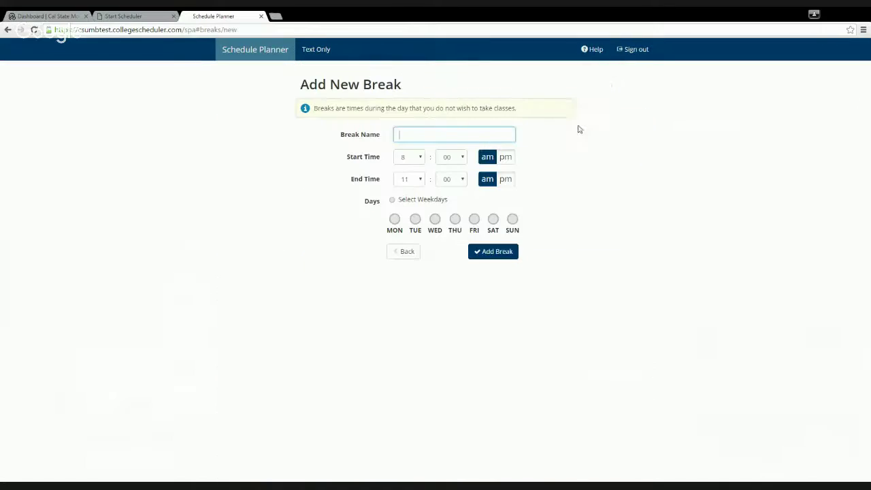
pyautogui.click(415, 164)
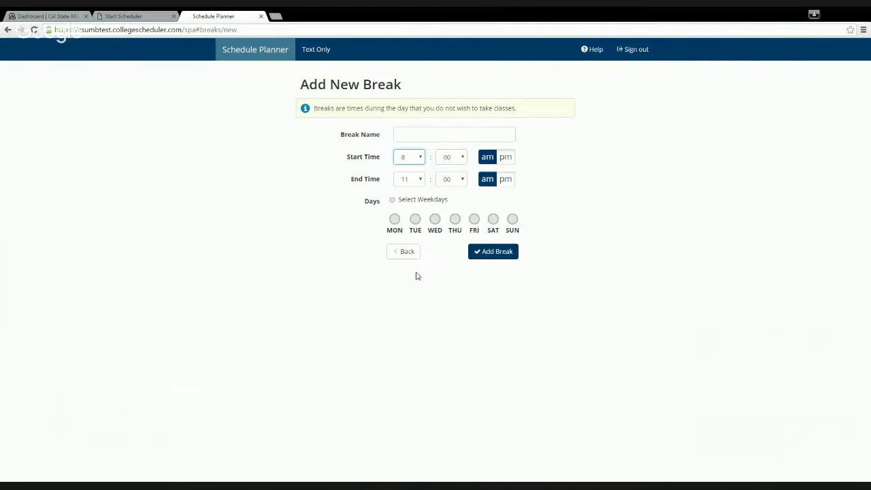
pyautogui.press('Down')
pyautogui.press('Down')
pyautogui.press('Down')
pyautogui.press('Down')
pyautogui.click(505, 162)
pyautogui.click(413, 177)
pyautogui.click(408, 199)
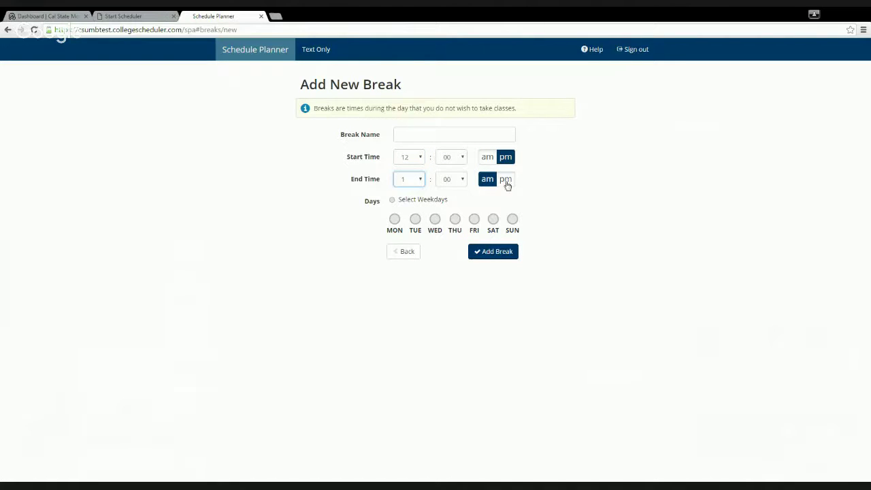
pyautogui.click(505, 180)
# Set the new break's days to Monday, Wednesday and Friday, name it "no class" and add it to the planner
pyautogui.click(395, 219)
pyautogui.click(434, 222)
pyautogui.click(474, 222)
pyautogui.click(439, 134)
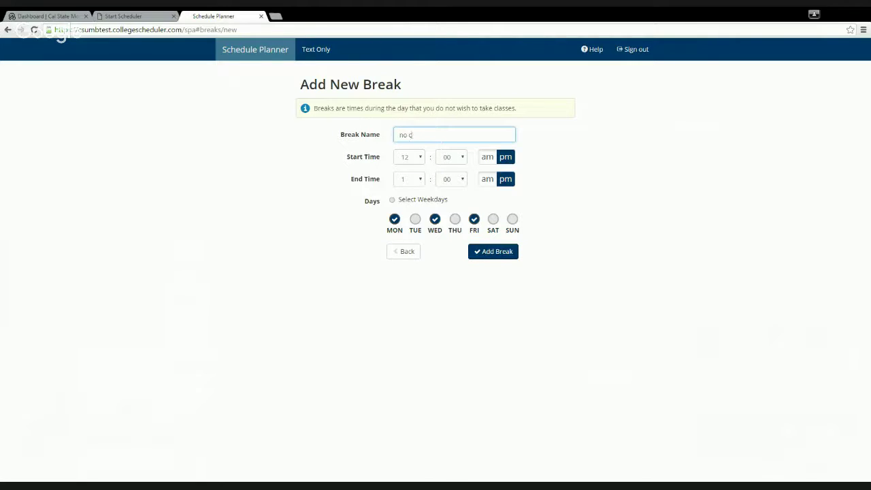
pyautogui.write('no class')
pyautogui.click(497, 253)
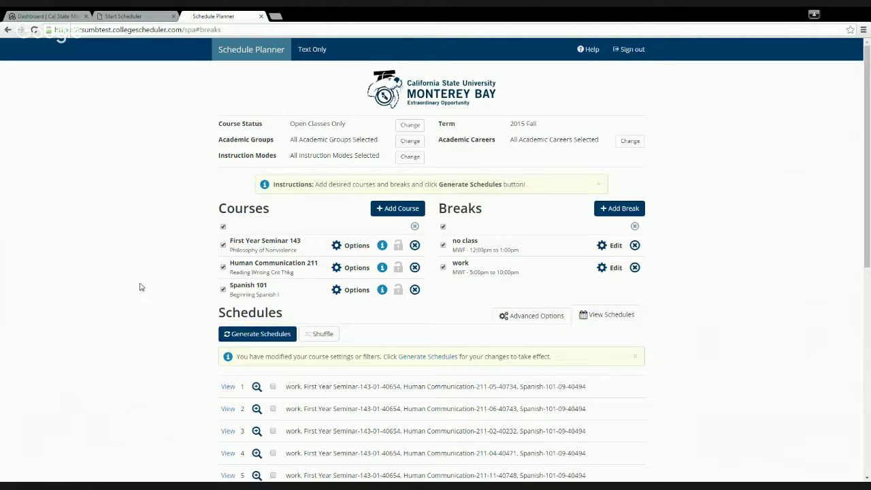
# Regenerate the schedules with the added "no class" break and look through the updated list
pyautogui.scroll(-1, 181, 313)
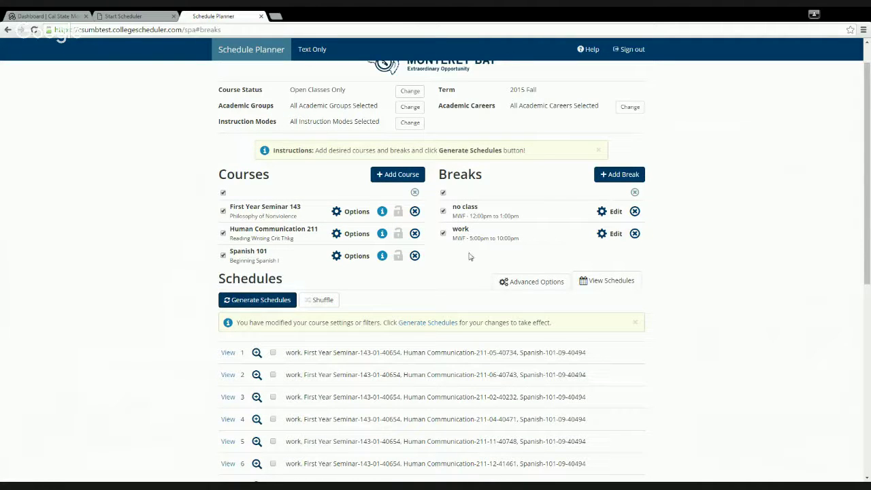
pyautogui.click(263, 302)
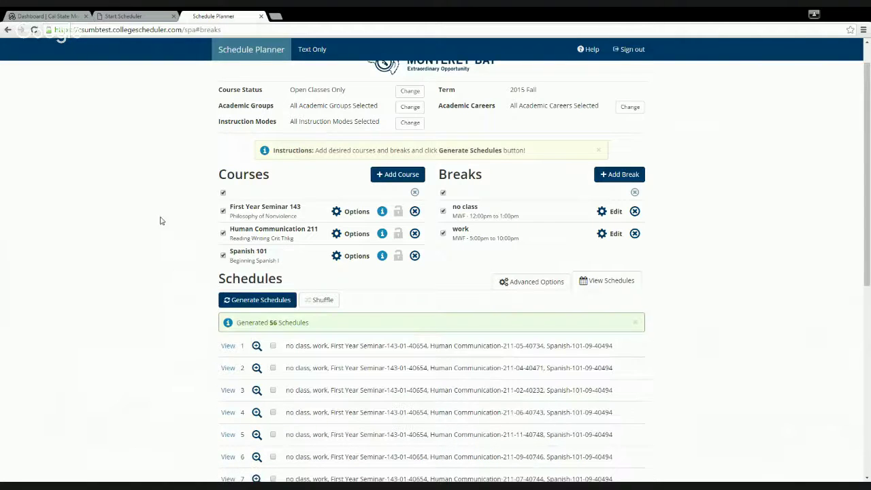
pyautogui.scroll(-1, 162, 221)
pyautogui.scroll(-1, 161, 221)
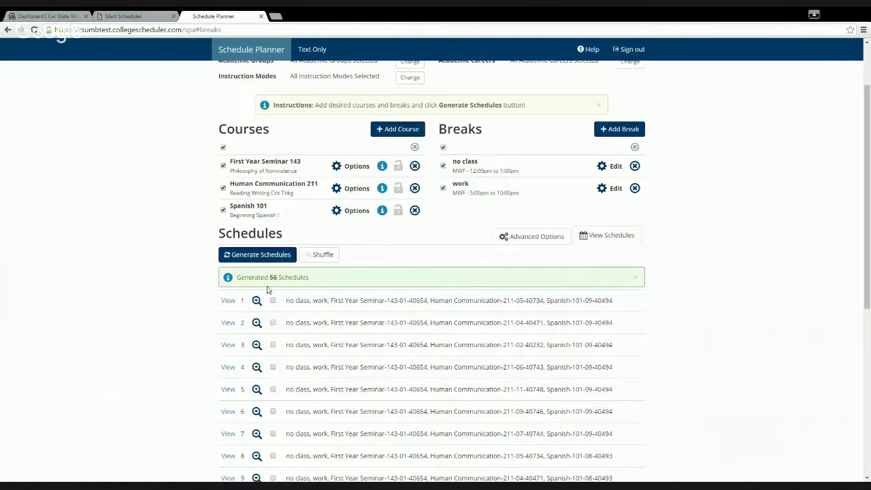
pyautogui.scroll(-1, 161, 265)
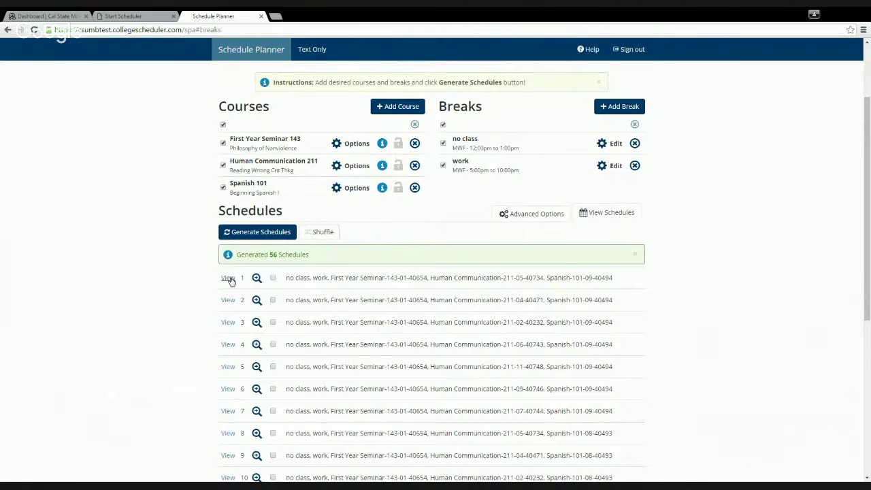
pyautogui.scroll(-1, 229, 278)
pyautogui.scroll(-2, 305, 229)
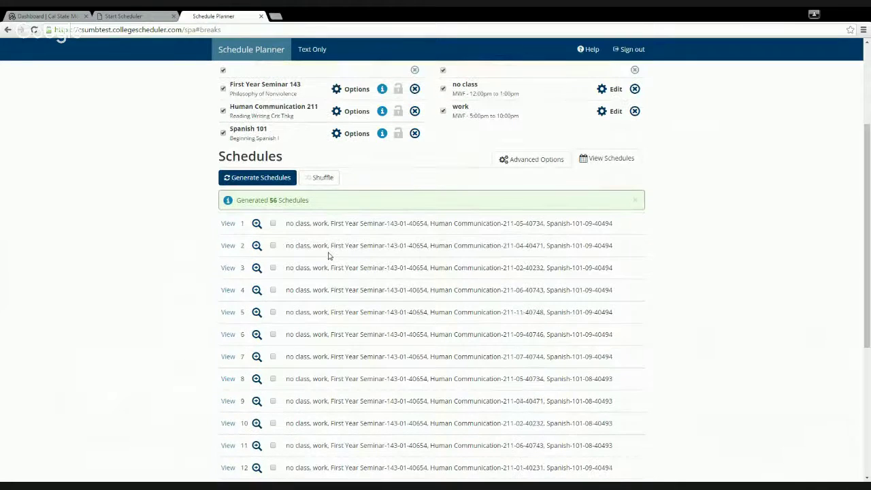
# Compare the calendar previews of the first four generated schedules and open schedule 4 in full
pyautogui.moveTo(264, 210)
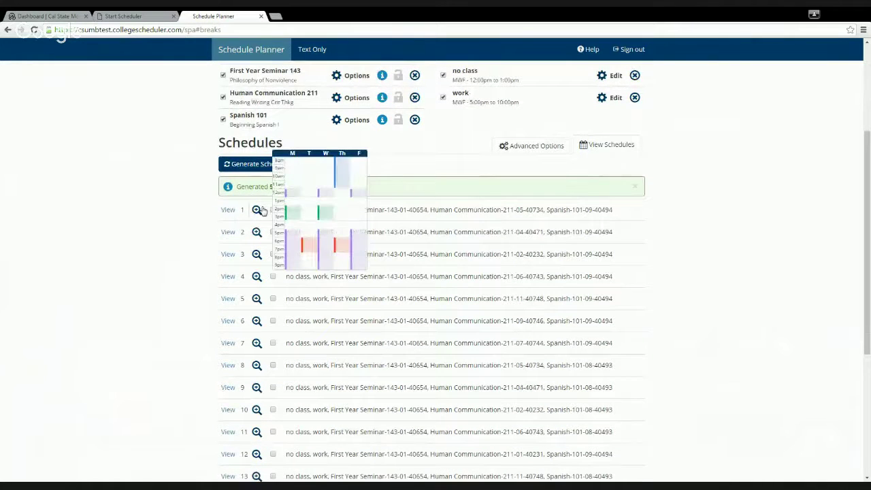
pyautogui.moveTo(257, 234)
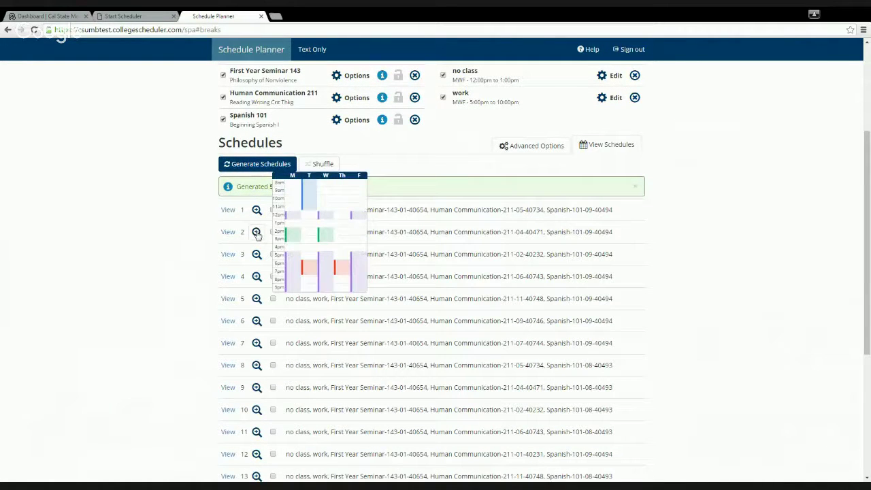
pyautogui.moveTo(258, 257)
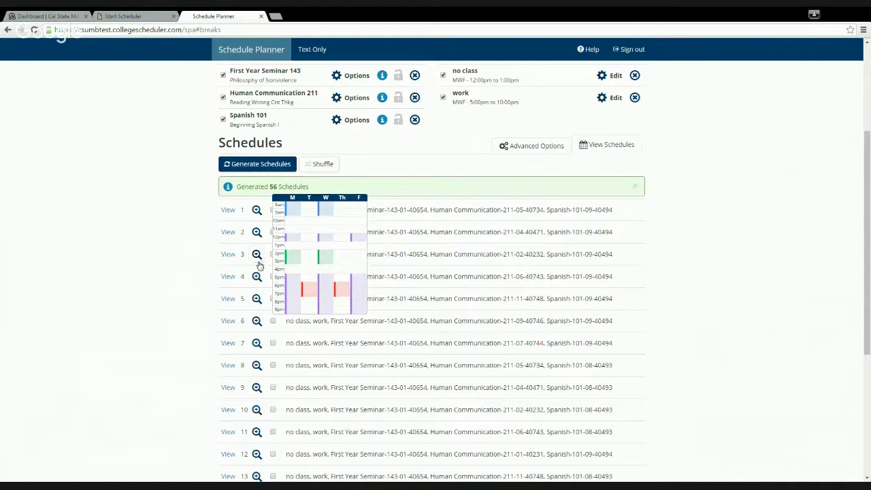
pyautogui.moveTo(257, 279)
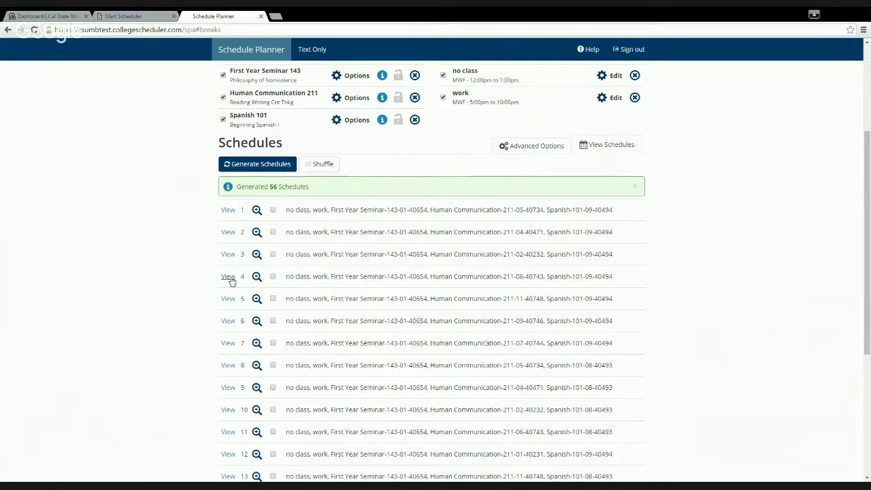
pyautogui.click(228, 276)
# Examine schedule 4's class details and the placement of its courses and breaks in the weekly calendar
pyautogui.scroll(-1, 442, 252)
pyautogui.scroll(-3, 441, 253)
pyautogui.scroll(1, 483, 188)
pyautogui.scroll(-2, 371, 222)
pyautogui.scroll(-1, 366, 226)
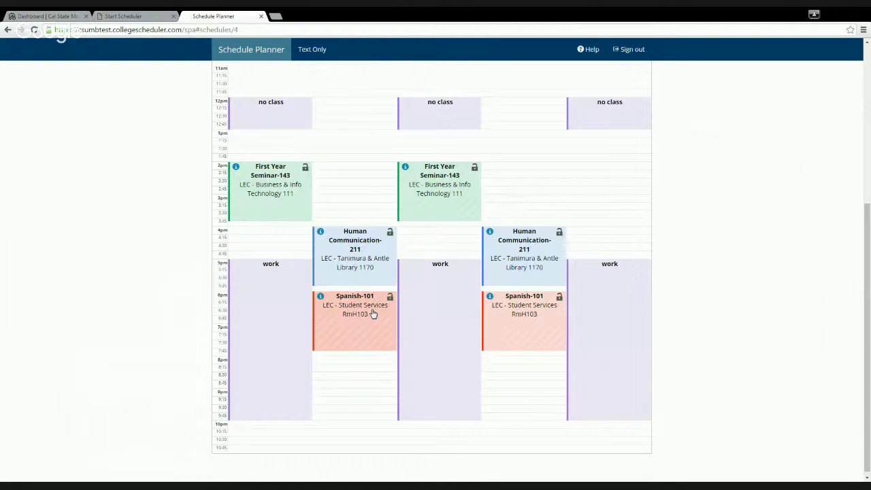
pyautogui.scroll(1, 372, 312)
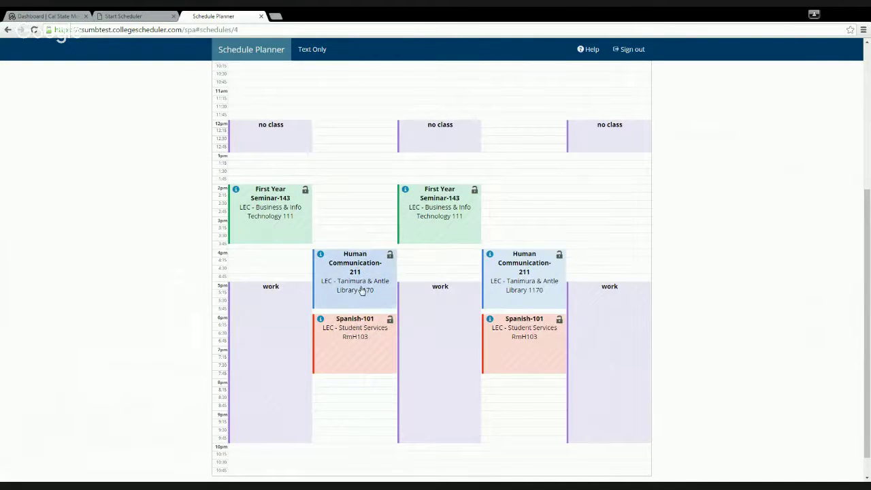
pyautogui.scroll(3, 379, 295)
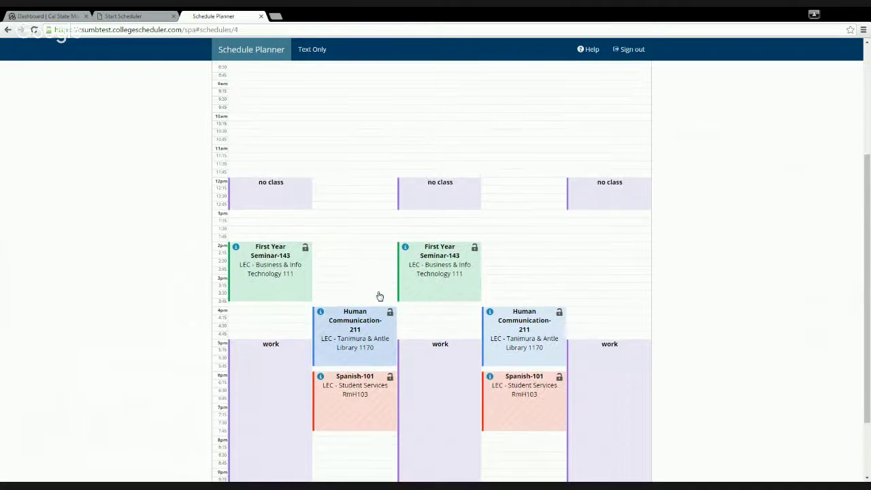
pyautogui.scroll(1, 371, 264)
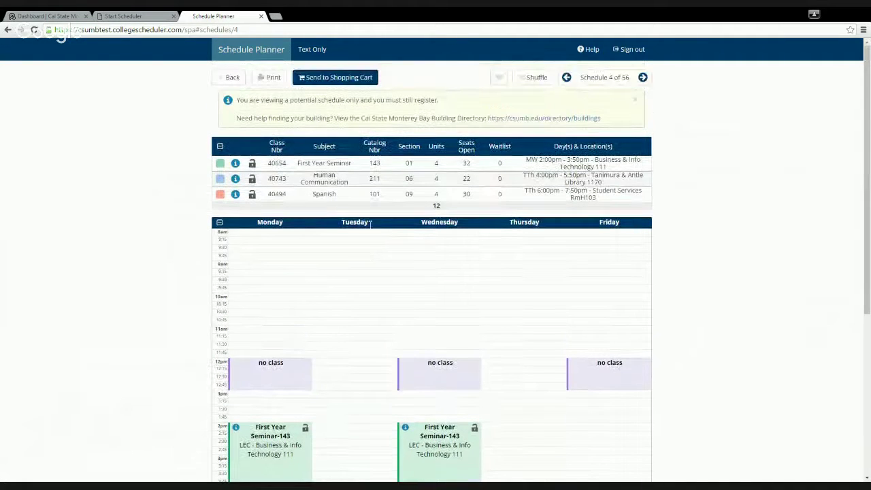
# Lock the First Year Seminar-143 class in schedule 4 and return to the list of generated schedules
pyautogui.scroll(-2, 326, 215)
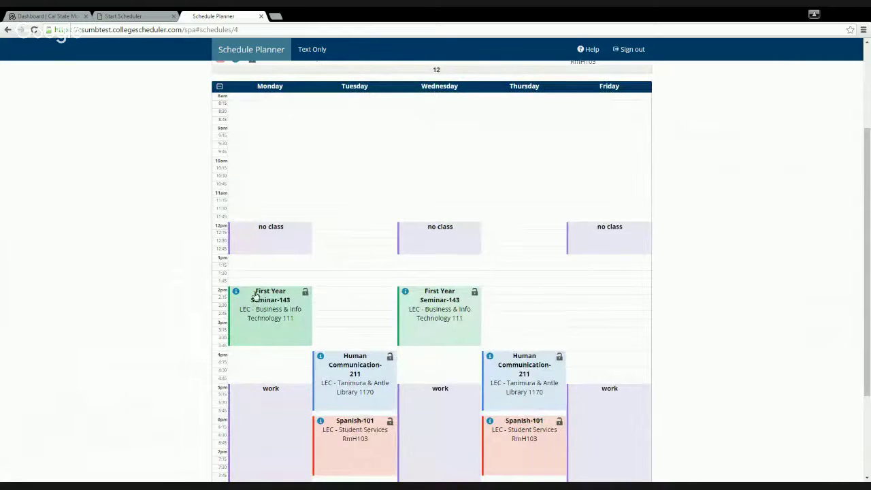
pyautogui.click(306, 294)
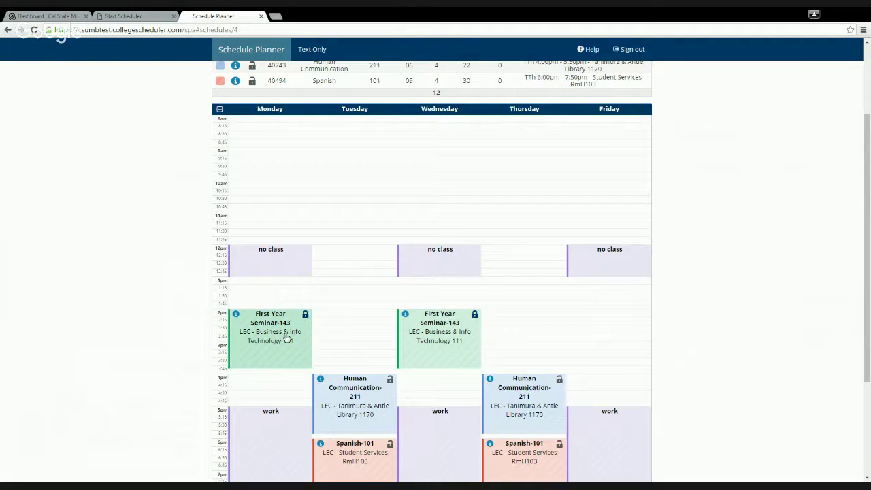
pyautogui.scroll(2, 291, 332)
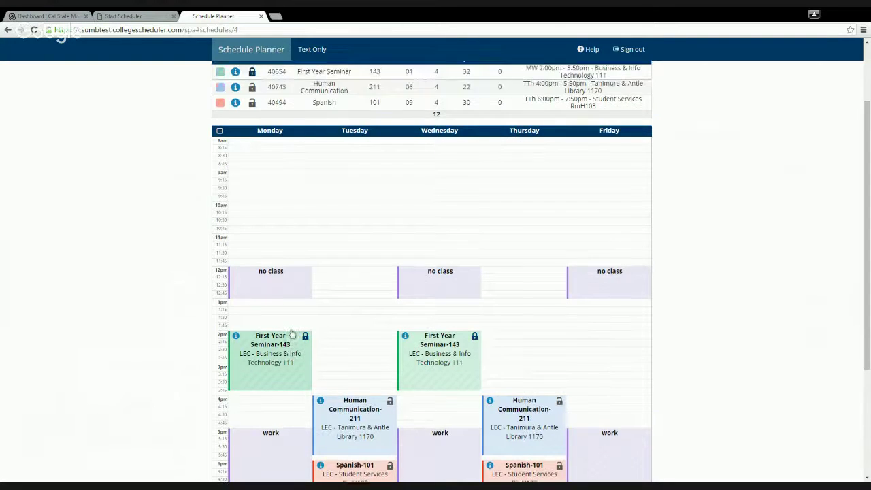
pyautogui.scroll(-1, 345, 347)
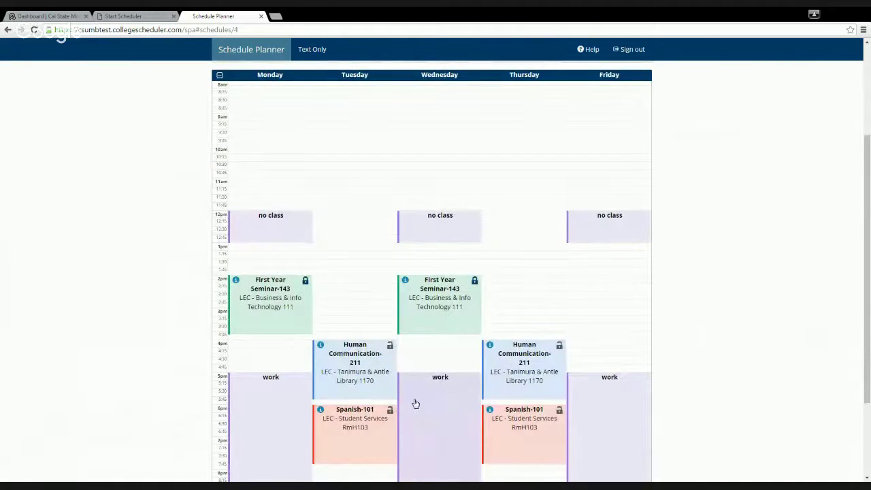
pyautogui.scroll(1, 334, 288)
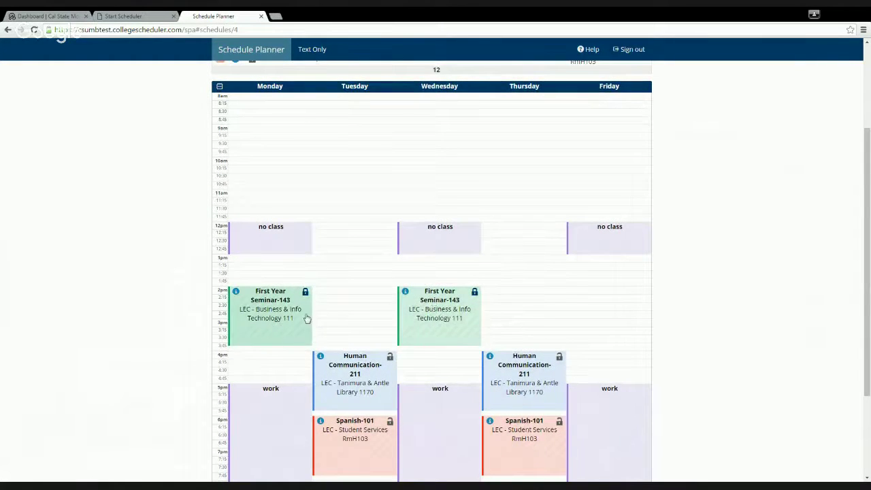
pyautogui.scroll(3, 360, 311)
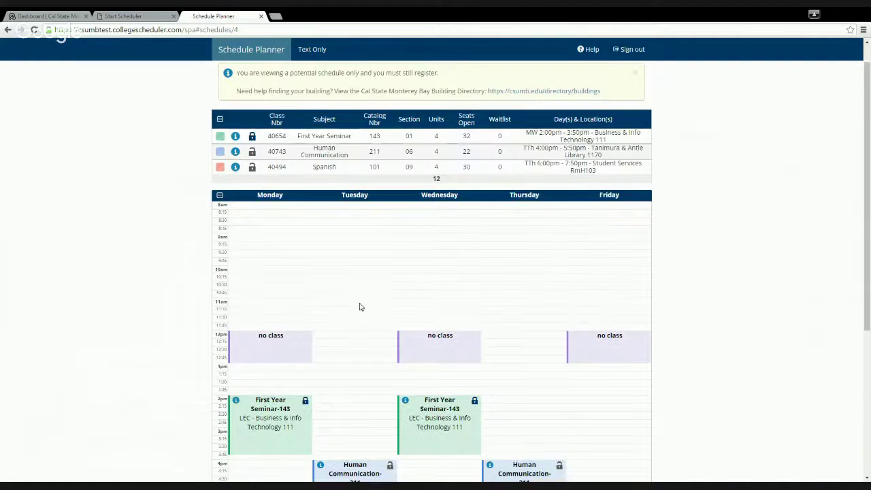
pyautogui.scroll(1, 360, 307)
pyautogui.click(232, 79)
# Open schedule 1 from the generated list and lock its Spanish-101 class
pyautogui.scroll(-3, 327, 321)
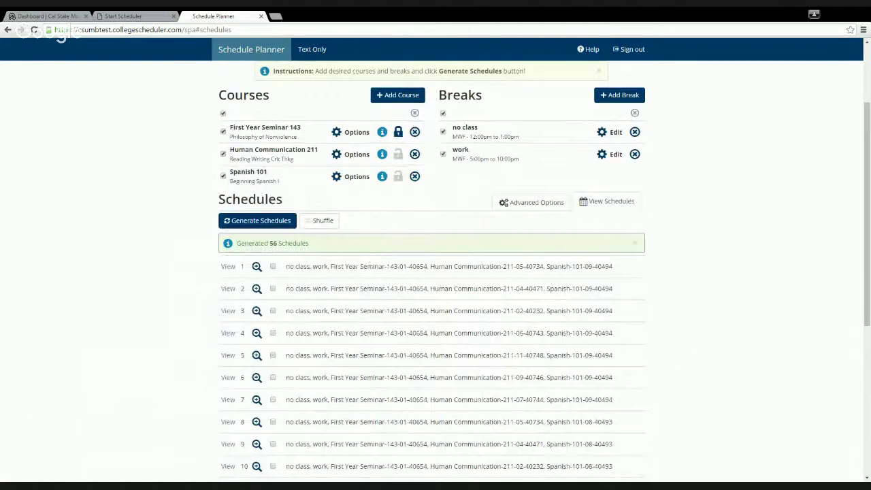
pyautogui.click(228, 267)
pyautogui.scroll(-2, 423, 303)
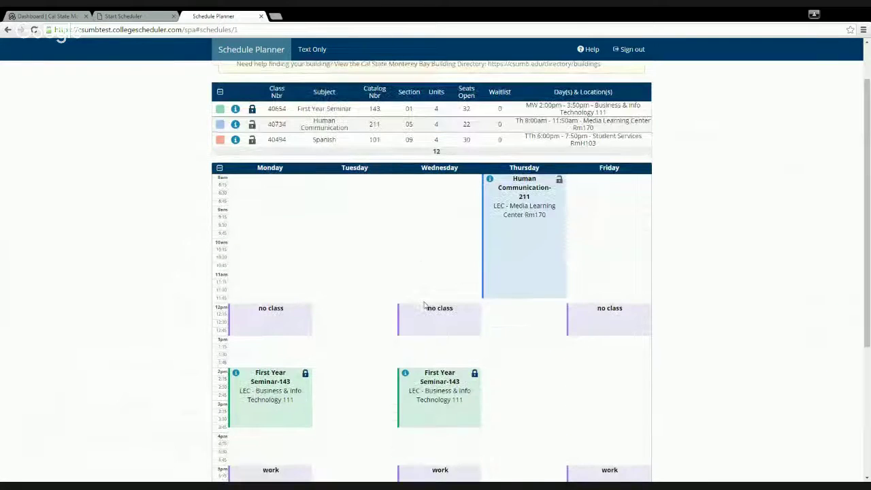
pyautogui.scroll(-2, 425, 305)
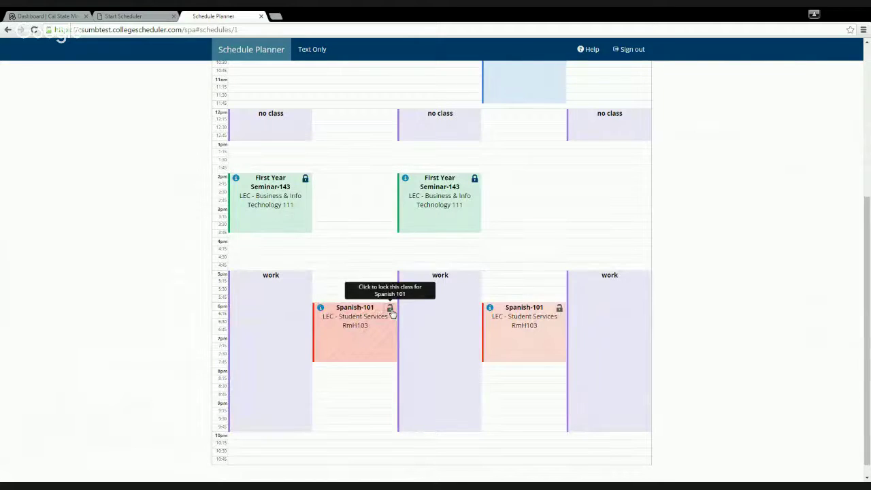
pyautogui.click(390, 308)
pyautogui.scroll(3, 401, 317)
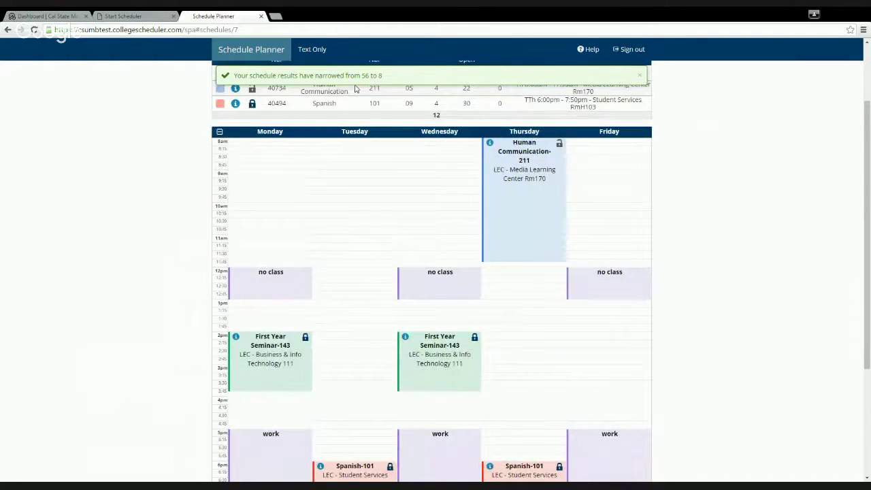
pyautogui.scroll(2, 342, 121)
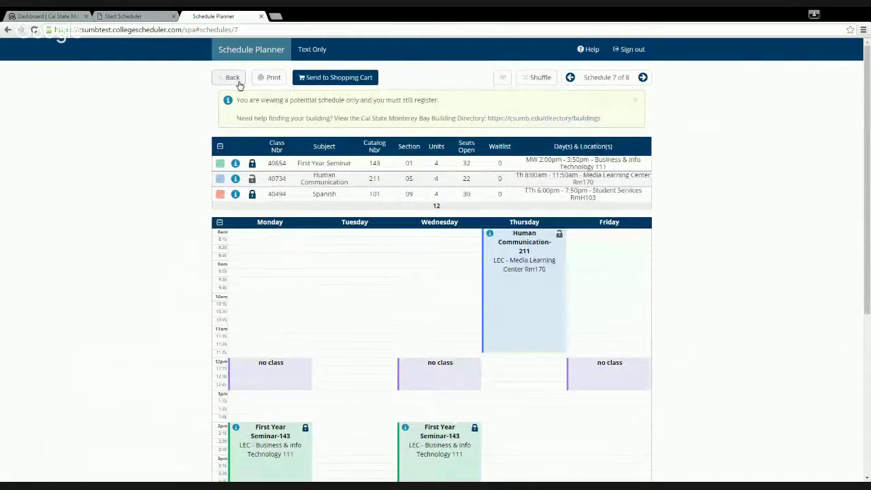
# Return to the list of generated schedules and compare schedules 1, 2, 3 and 7 side by side
pyautogui.click(234, 81)
pyautogui.scroll(-2, 325, 317)
pyautogui.scroll(-1, 288, 247)
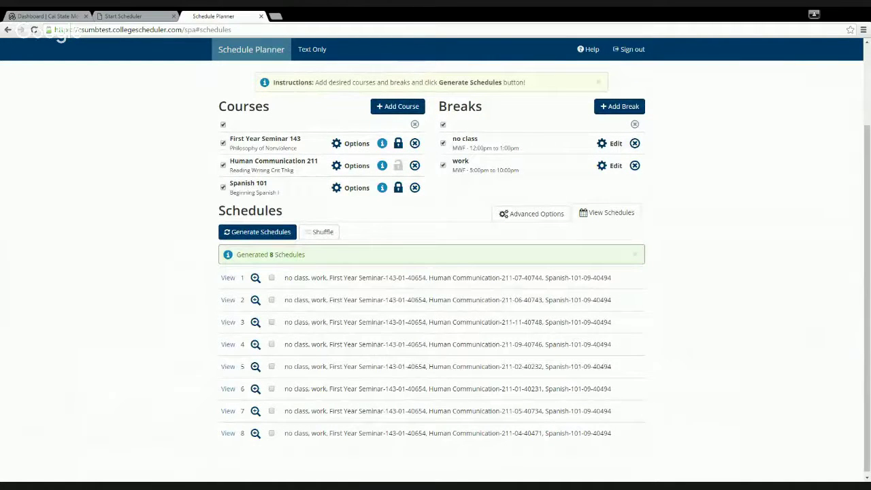
pyautogui.scroll(-1, 432, 272)
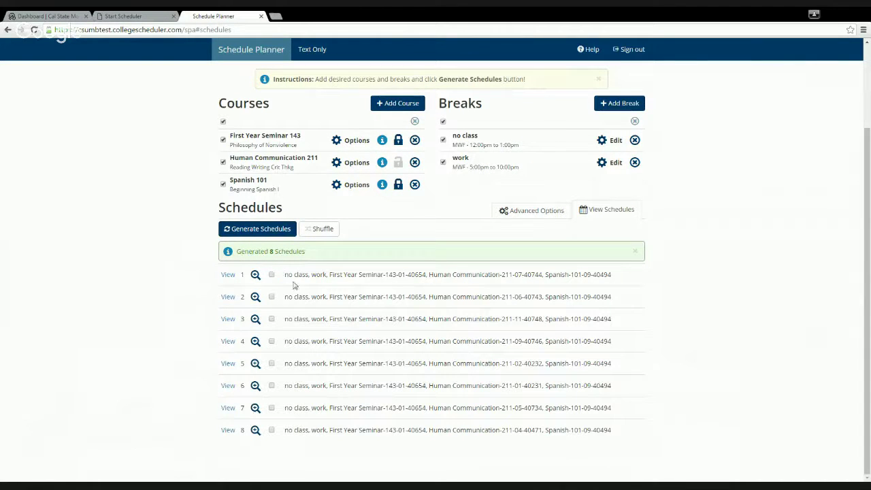
pyautogui.click(272, 275)
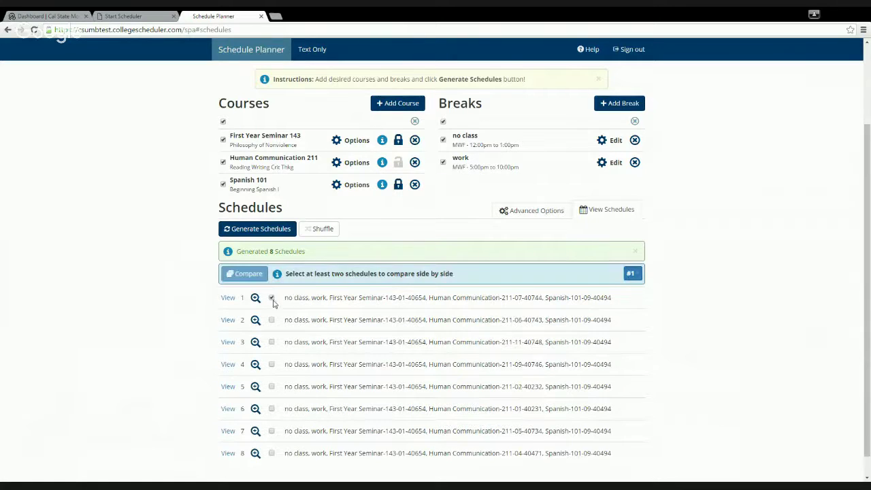
pyautogui.click(272, 322)
pyautogui.click(273, 343)
pyautogui.scroll(-1, 281, 401)
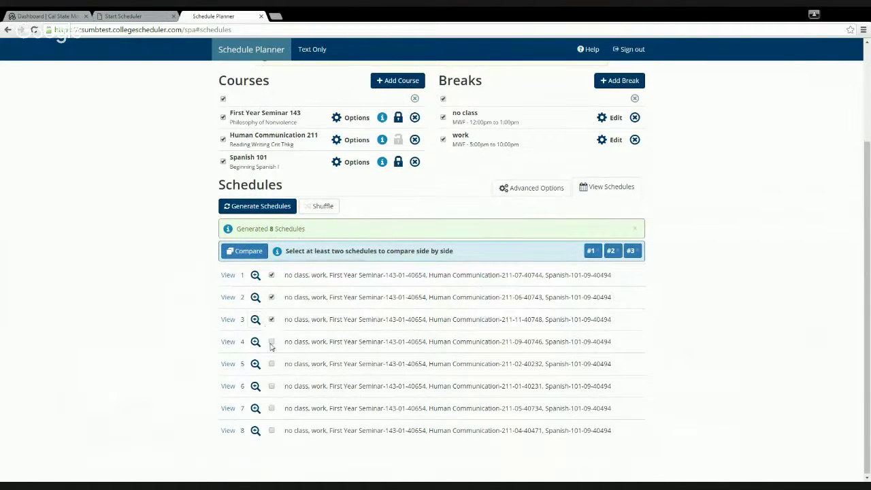
pyautogui.click(271, 408)
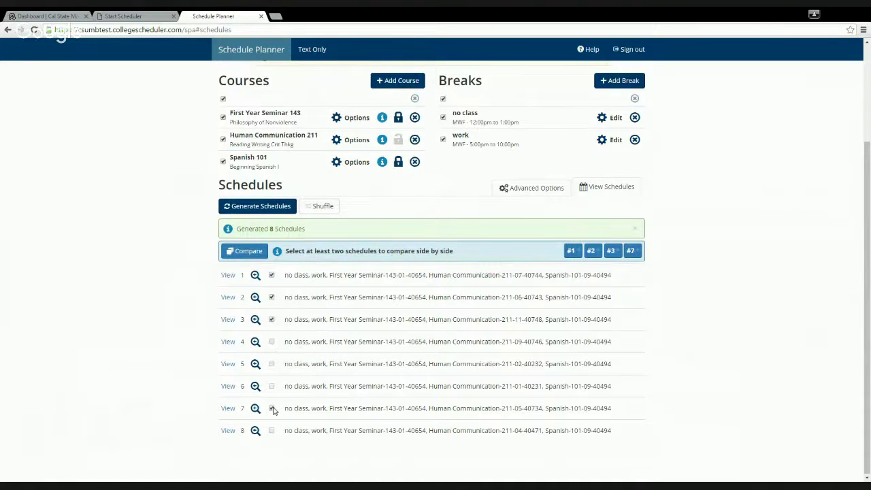
pyautogui.click(245, 251)
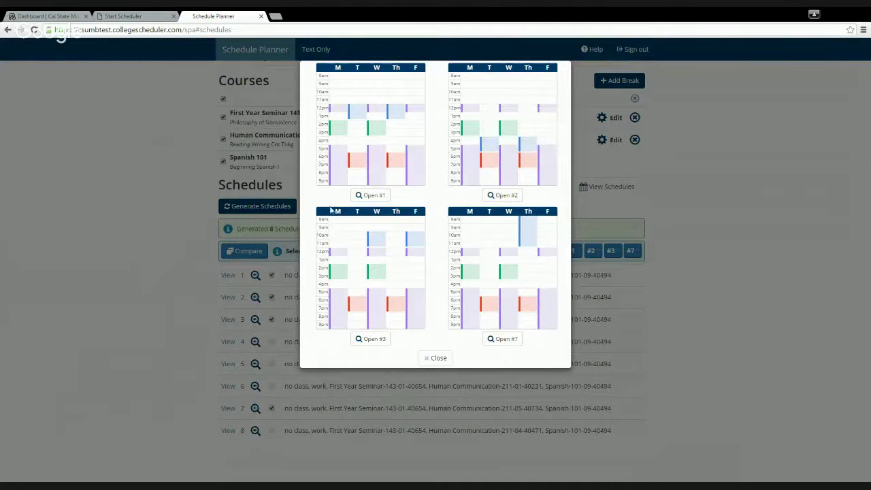
# Open schedule 7 from the comparison and examine its class details and weekly calendar
pyautogui.click(505, 339)
pyautogui.scroll(-3, 492, 297)
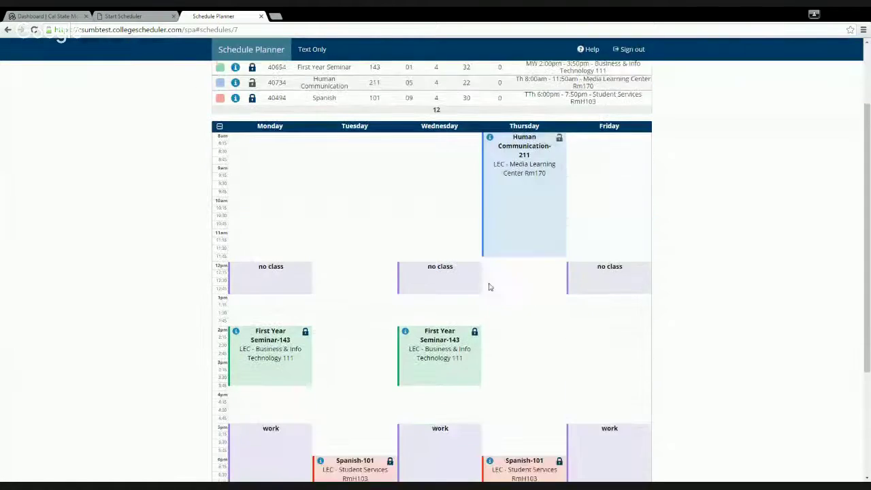
pyautogui.scroll(-1, 491, 279)
pyautogui.scroll(5, 494, 275)
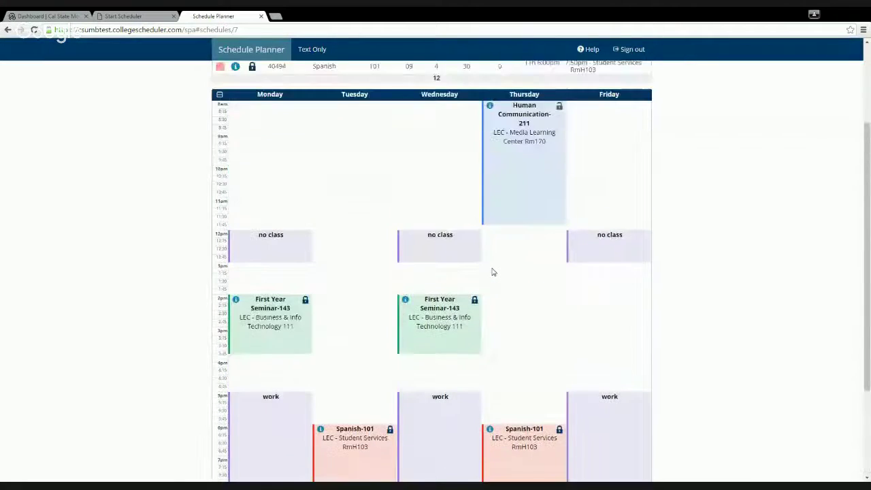
pyautogui.scroll(-2, 401, 241)
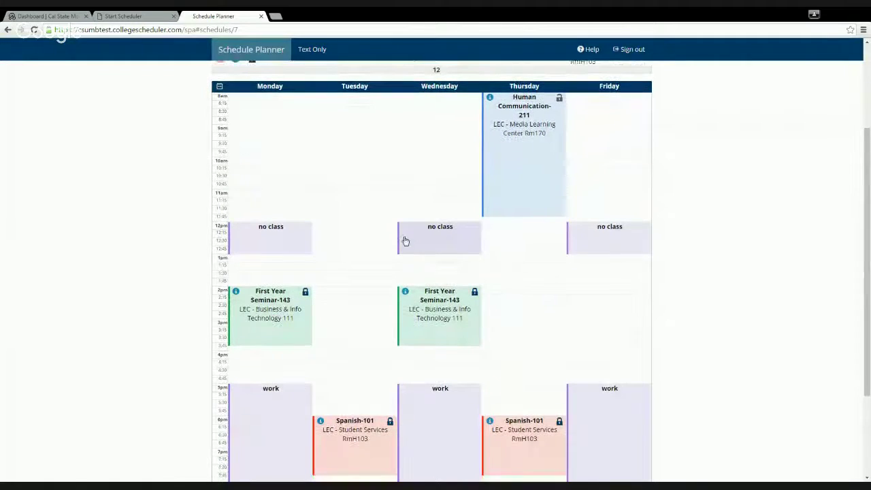
pyautogui.scroll(-1, 346, 218)
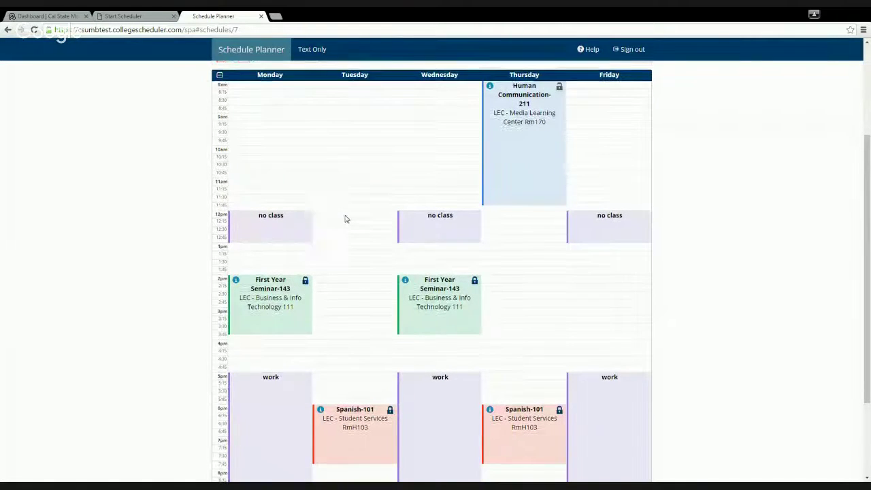
pyautogui.scroll(-1, 345, 217)
pyautogui.scroll(2, 345, 217)
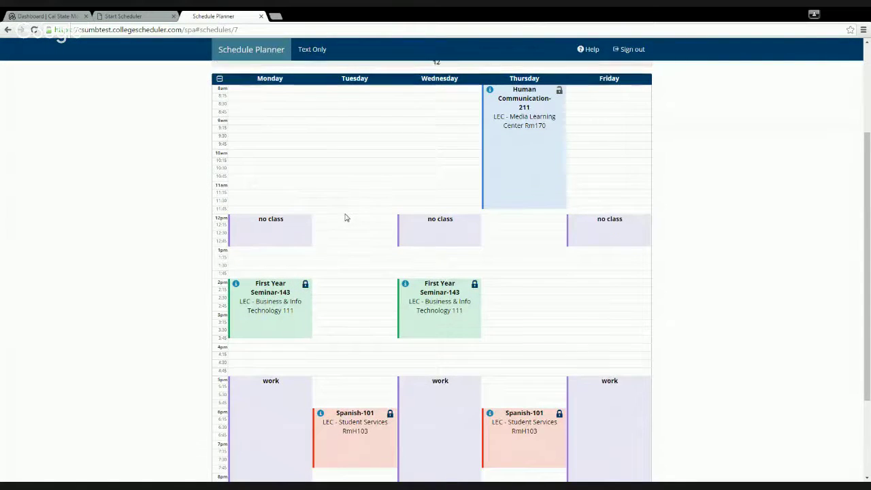
pyautogui.scroll(1, 345, 217)
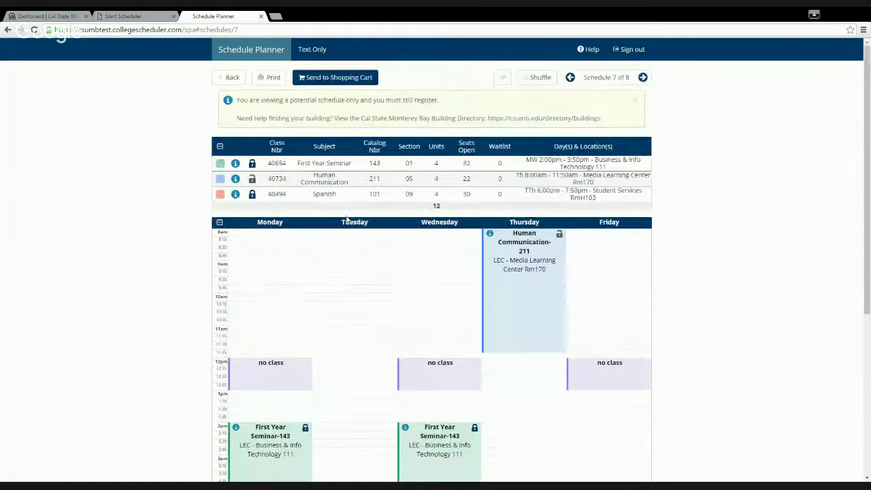
# Send schedule 7 to the shopping cart, confirm the transfer, and open the Course Enrollment page from the Start Scheduler page
pyautogui.click(324, 79)
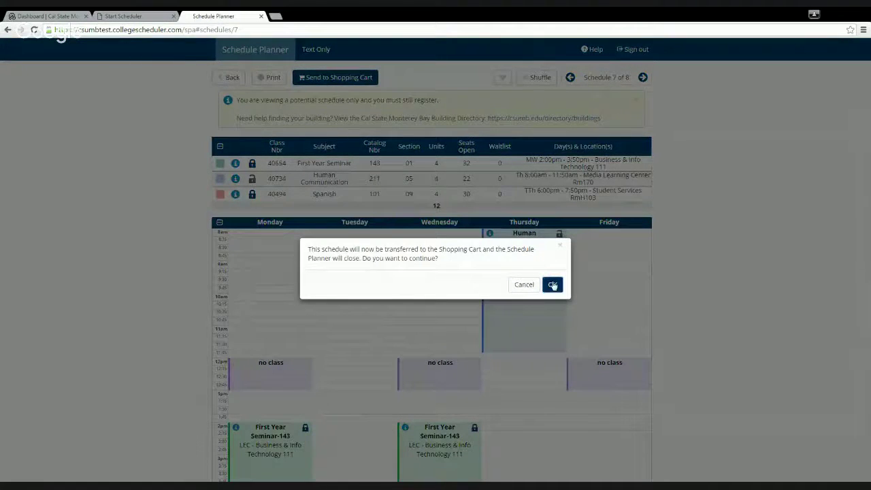
pyautogui.click(552, 285)
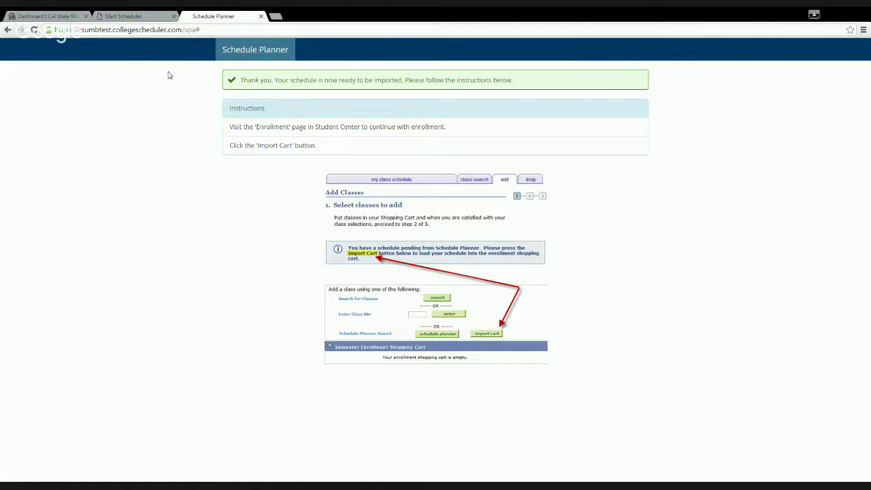
pyautogui.click(117, 19)
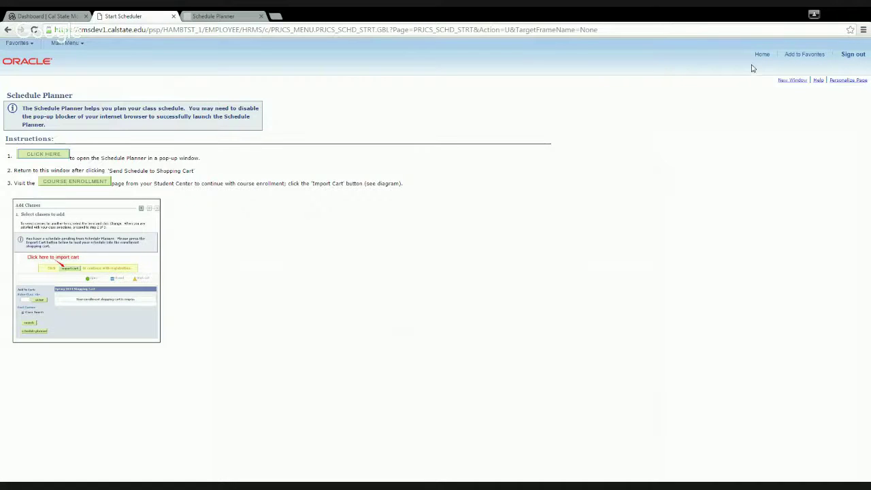
pyautogui.click(88, 183)
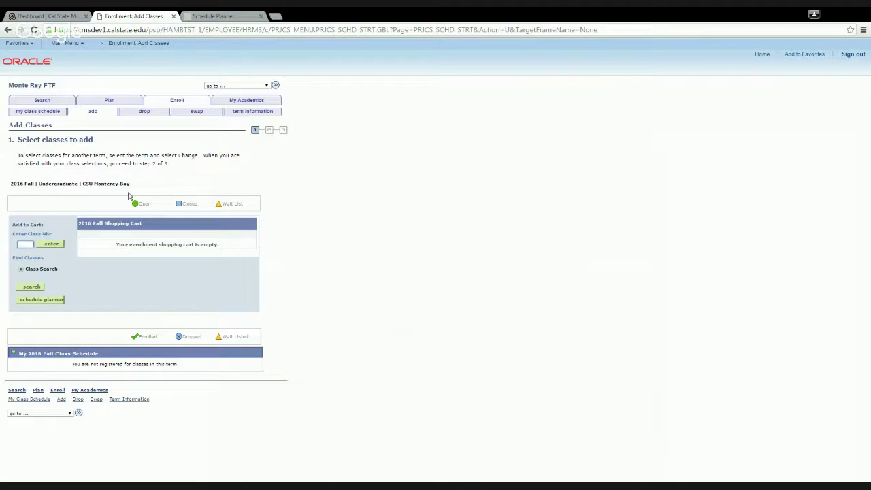
# Review Schedule Planner's cart import instructions again and go from the Add Classes page to the Student Center home
pyautogui.click(204, 14)
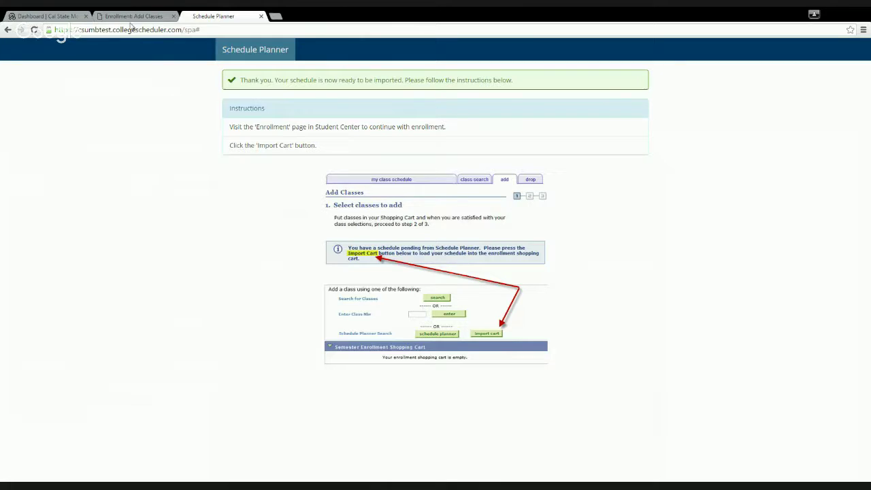
pyautogui.click(127, 16)
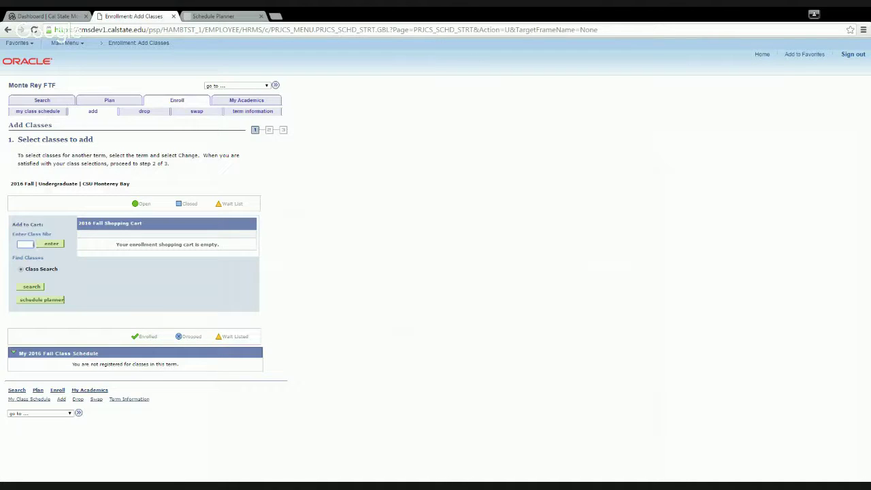
pyautogui.click(761, 54)
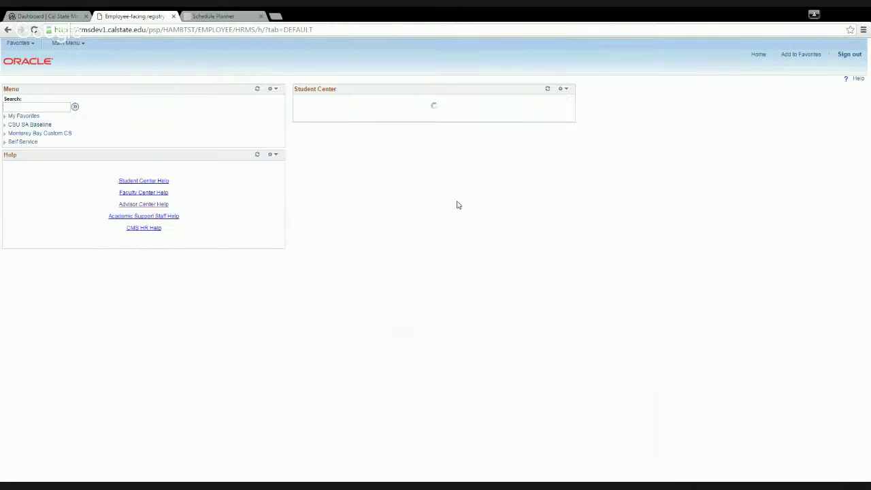
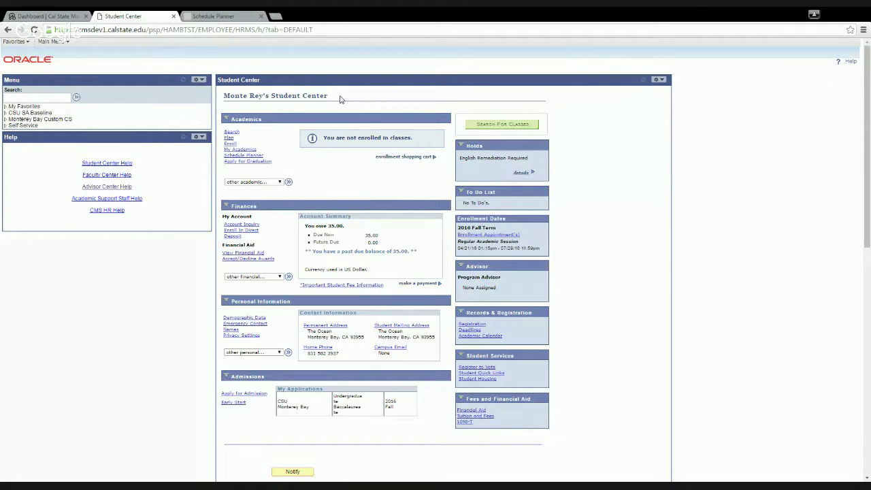
# Highlight the 2016 Fall Term enrollment appointment dates for the Regular Academic Session in the Student Center
pyautogui.moveTo(457, 240); pyautogui.dragTo(547, 246)
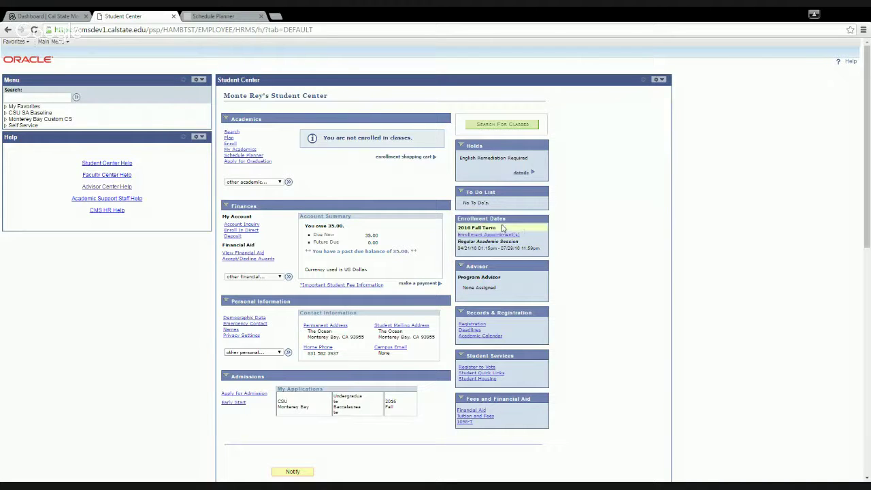
pyautogui.moveTo(457, 247); pyautogui.dragTo(544, 249)
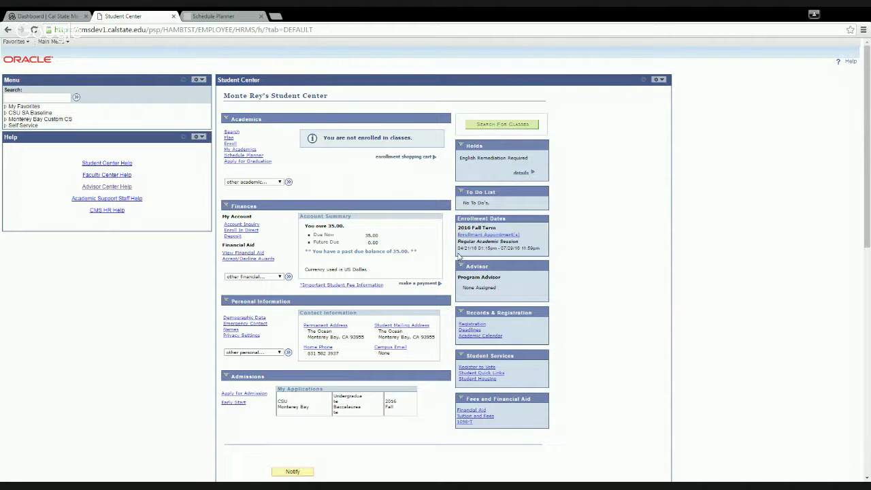
pyautogui.moveTo(458, 247); pyautogui.dragTo(545, 249)
pyautogui.tripleClick(457, 249)
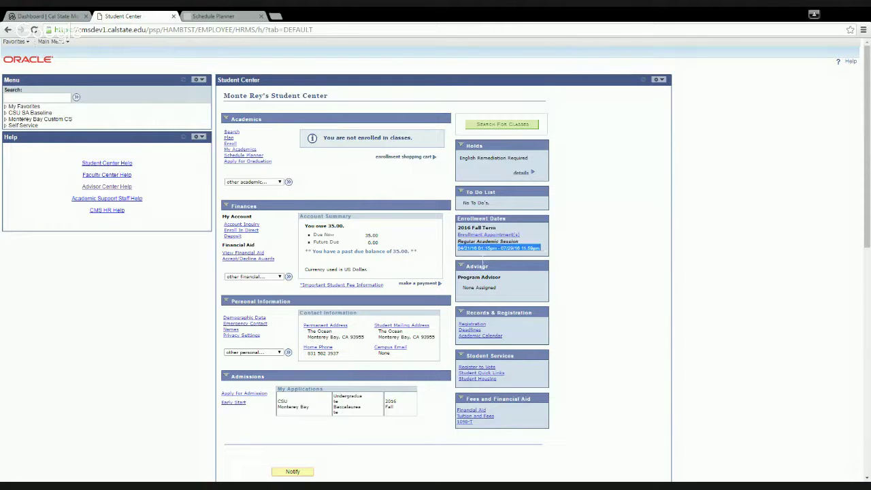
pyautogui.click(571, 259)
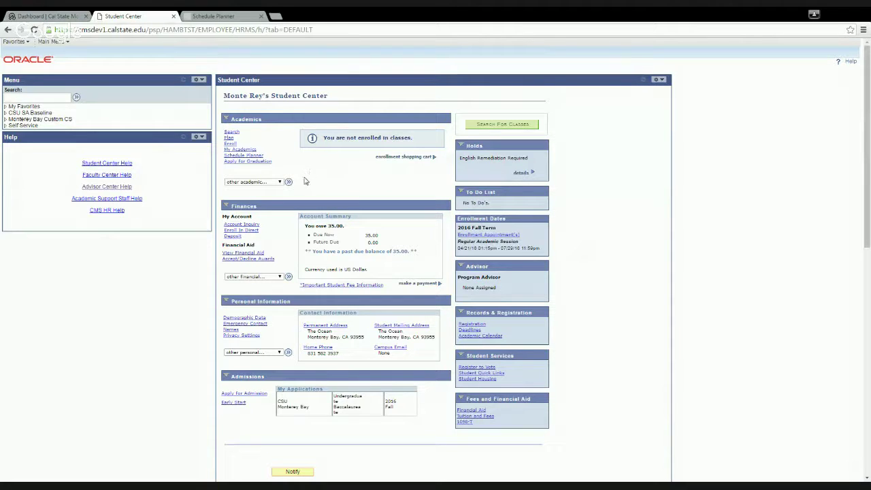
# Load csumb.edu in a new browser tab and open the Class schedule page from the site footer
pyautogui.click(276, 17)
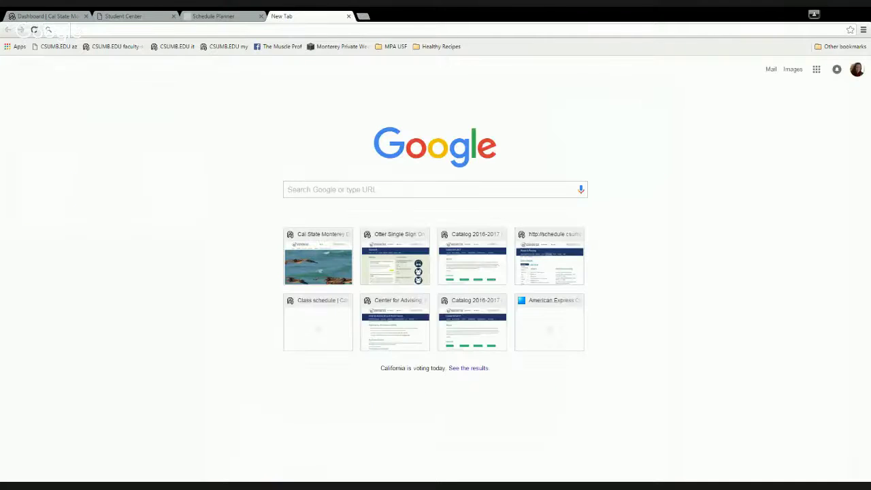
pyautogui.write('csumb.edu')
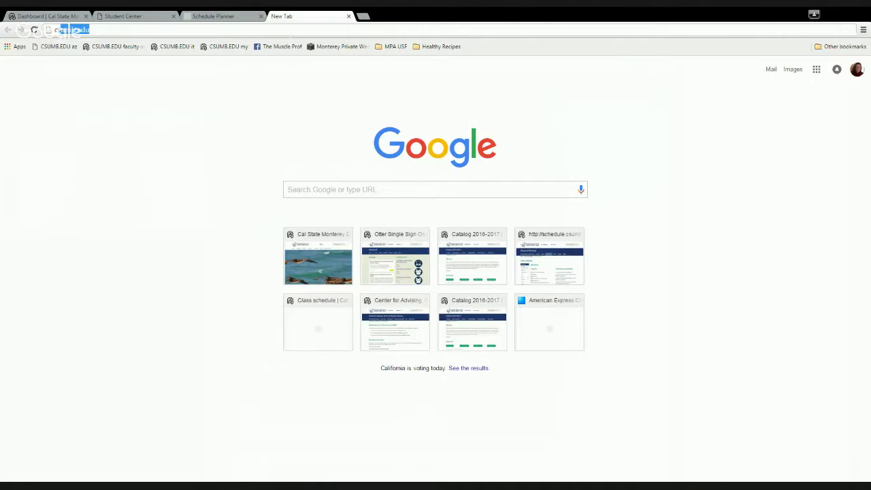
pyautogui.press('Return')
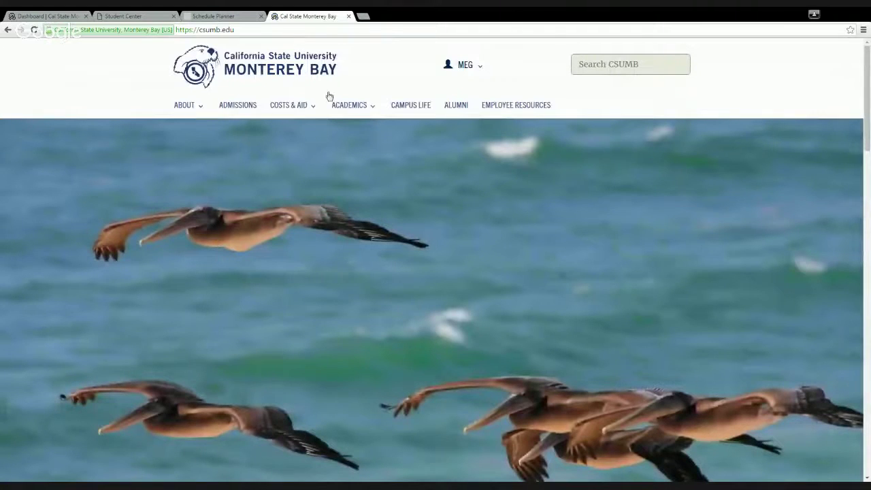
pyautogui.moveTo(868, 124); pyautogui.dragTo(868, 442)
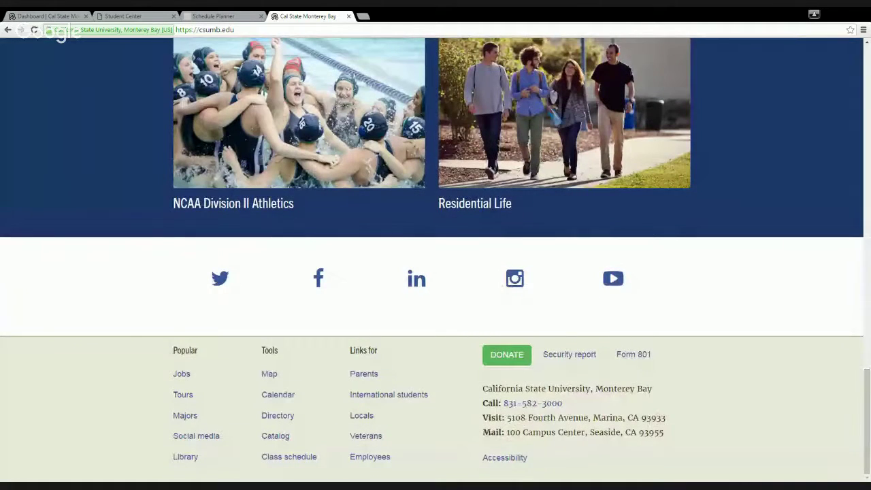
pyautogui.click(298, 458)
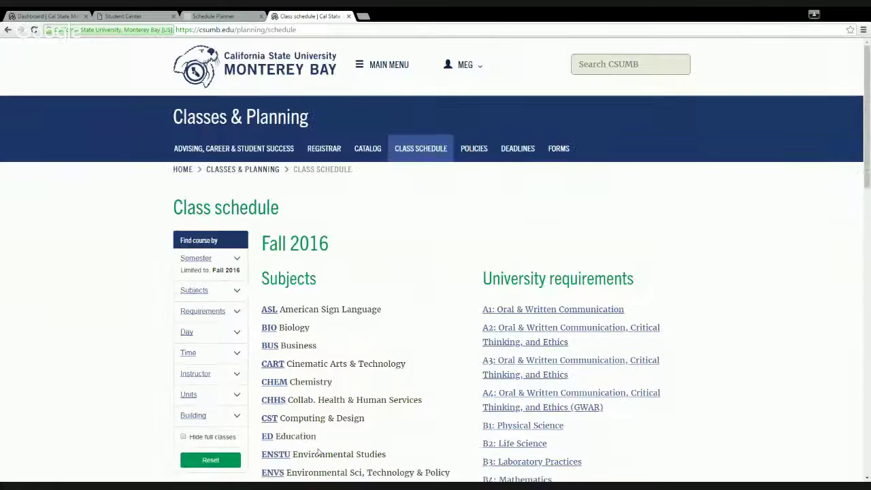
# Browse the Fall 2016 subjects and university requirements, and open the course list for C1: Arts
pyautogui.scroll(-2, 81, 241)
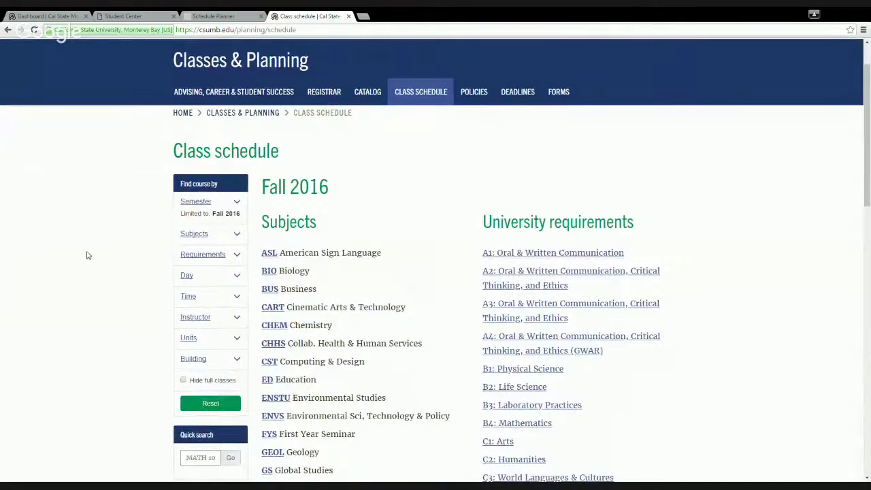
pyautogui.scroll(-1, 87, 255)
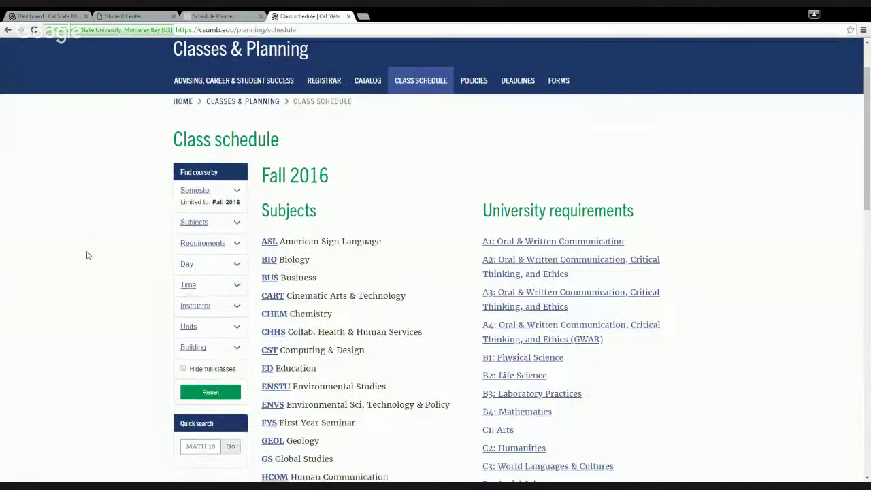
pyautogui.scroll(-3, 95, 265)
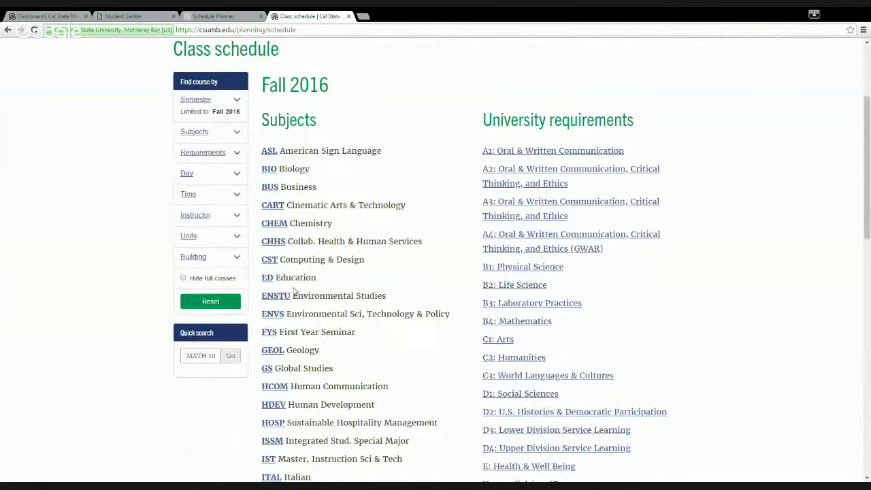
pyautogui.scroll(-2, 312, 352)
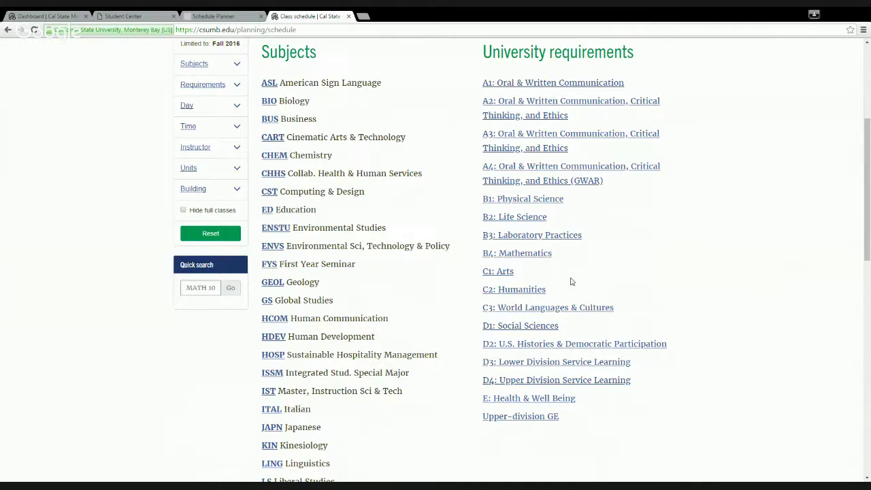
pyautogui.click(503, 273)
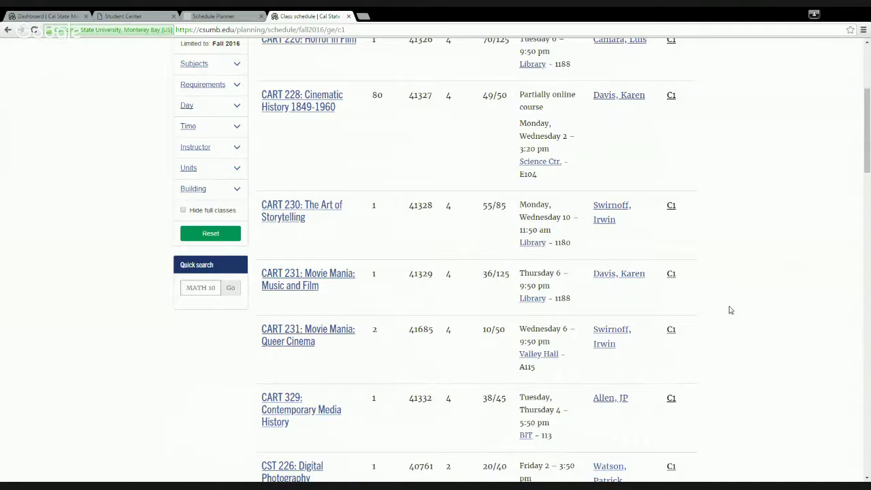
pyautogui.scroll(-2, 731, 309)
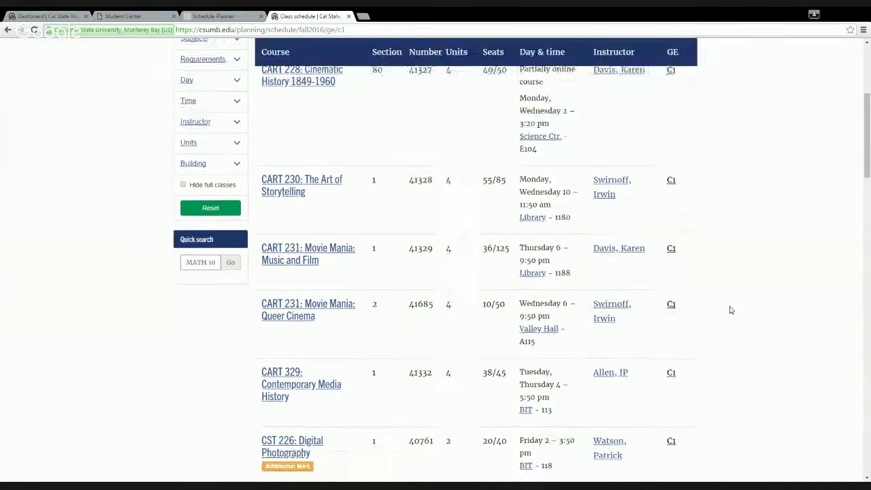
# Open the CART 231: Movie Mania: Music and Film class from the C1 list and review its schedule, enrollment and registration number
pyautogui.scroll(-1, 115, 320)
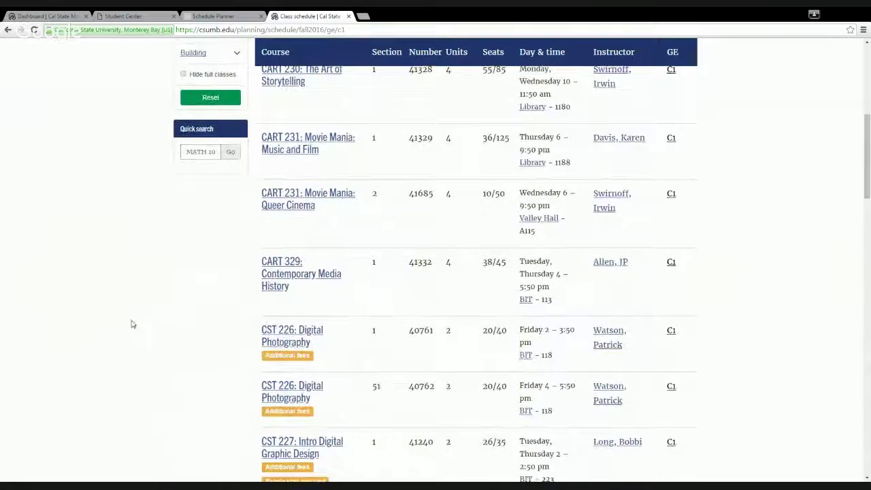
pyautogui.scroll(1, 132, 322)
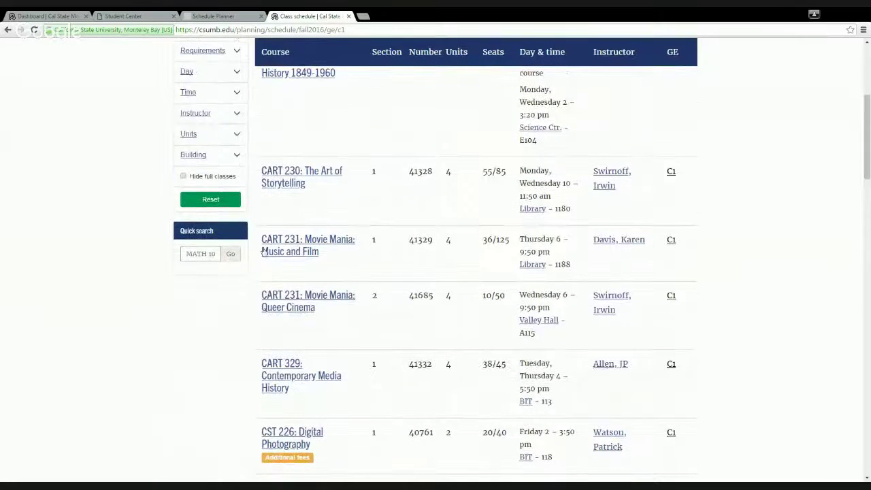
pyautogui.click(303, 248)
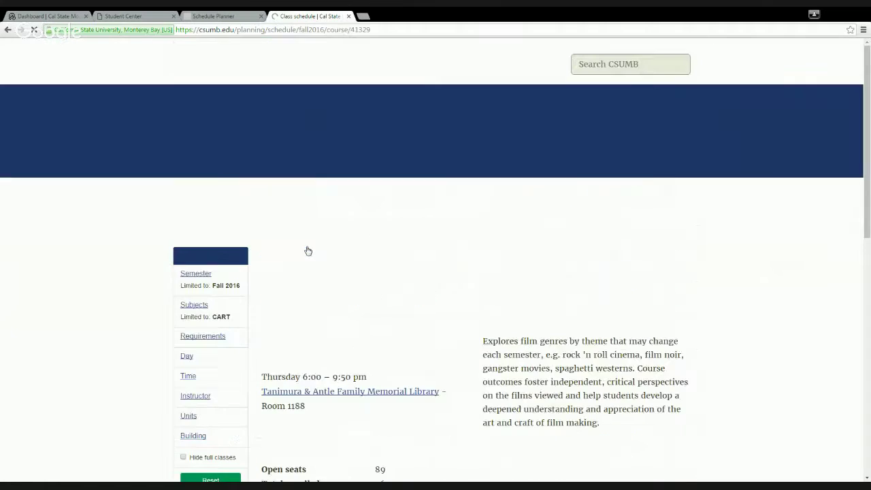
pyautogui.scroll(-1, 435, 258)
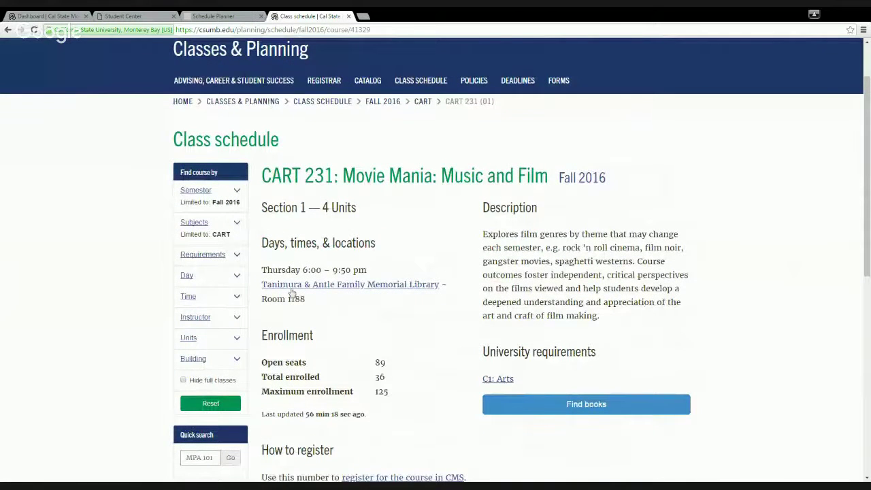
pyautogui.scroll(-1, 304, 315)
pyautogui.scroll(-1, 304, 315)
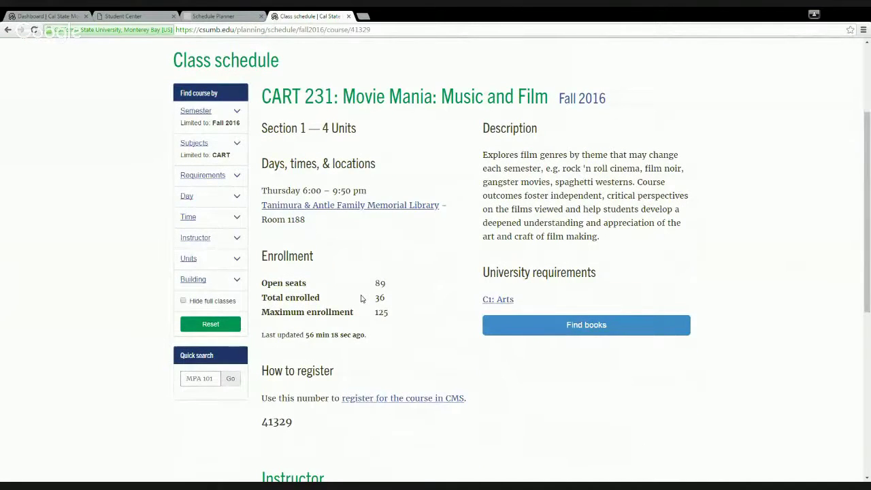
pyautogui.scroll(-1, 363, 299)
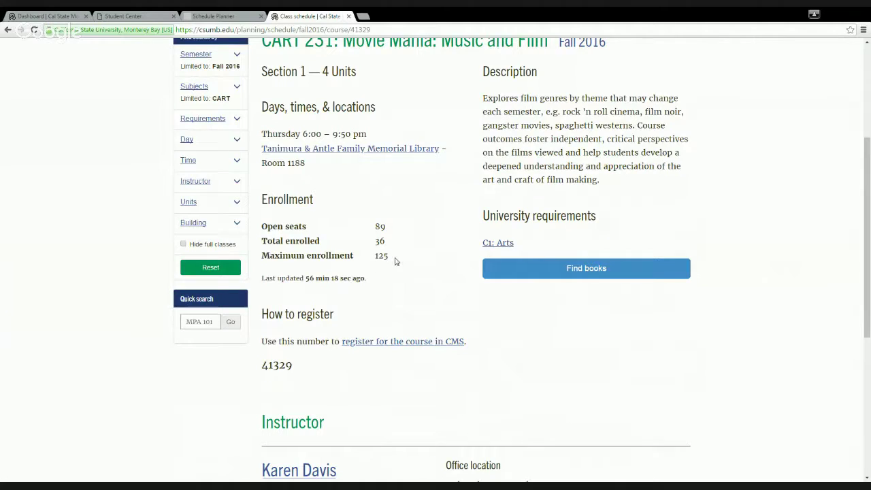
pyautogui.scroll(-1, 393, 281)
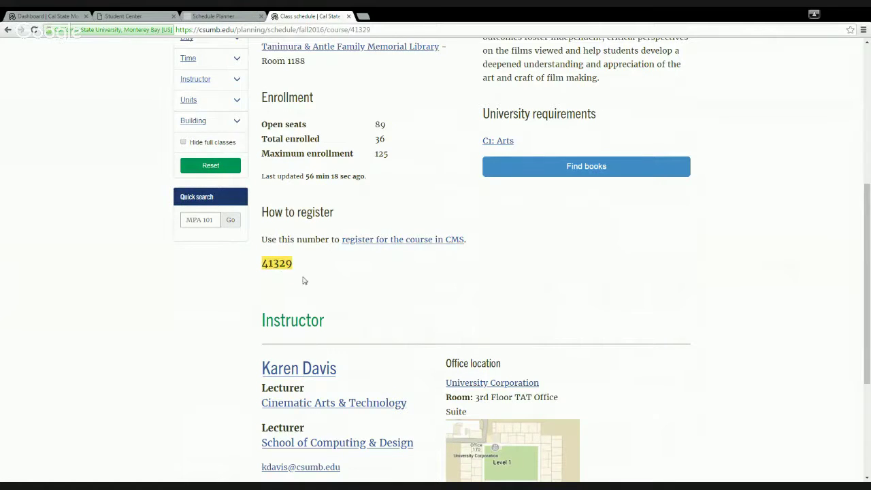
# Switch to the Student Center, open the enrollment page and submit class number 41329 for the 2016 Fall shopping cart
pyautogui.click(230, 15)
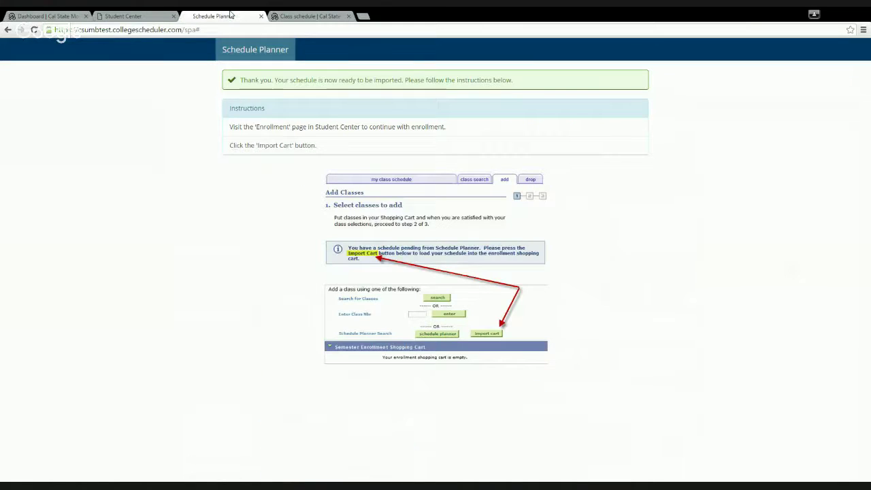
pyautogui.click(144, 18)
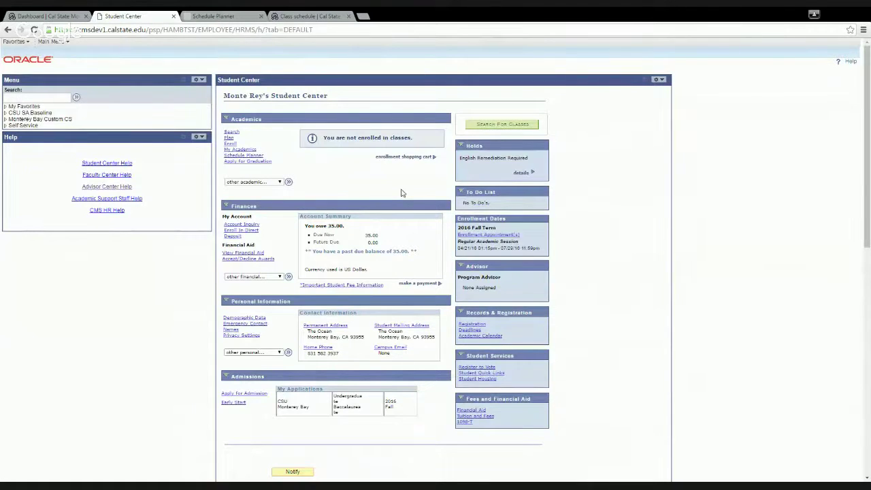
pyautogui.click(234, 144)
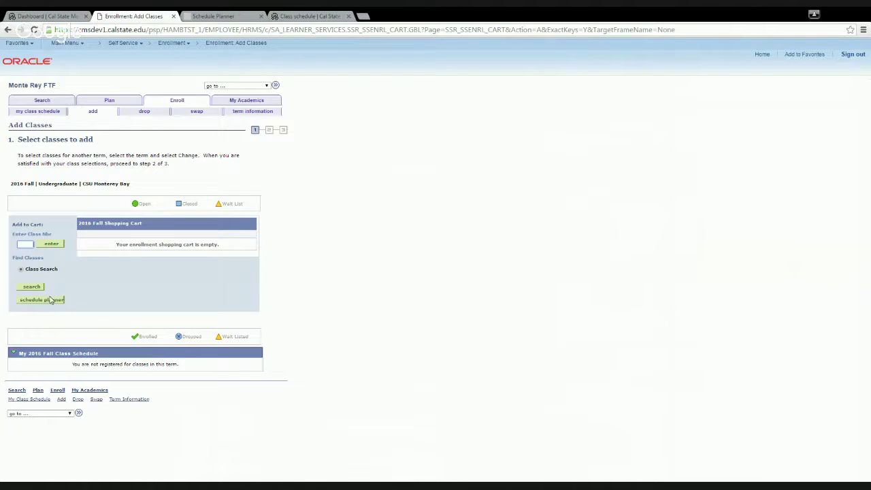
pyautogui.write('41329')
pyautogui.click(53, 244)
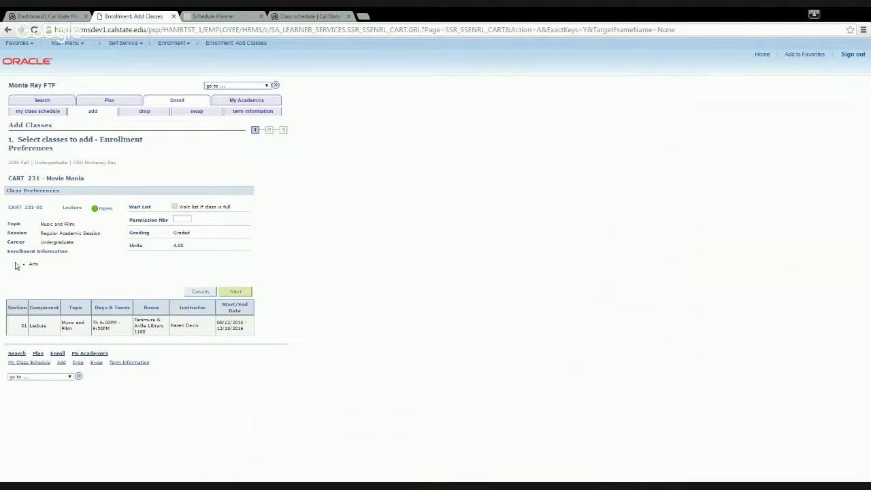
# Review CART 231's title, open status and permission number field in the enrollment preferences, and add the class to the cart
pyautogui.moveTo(88, 174); pyautogui.dragTo(10, 179)
pyautogui.moveTo(115, 208); pyautogui.dragTo(91, 208)
pyautogui.click(101, 227)
pyautogui.click(178, 220)
pyautogui.click(381, 302)
pyautogui.click(235, 291)
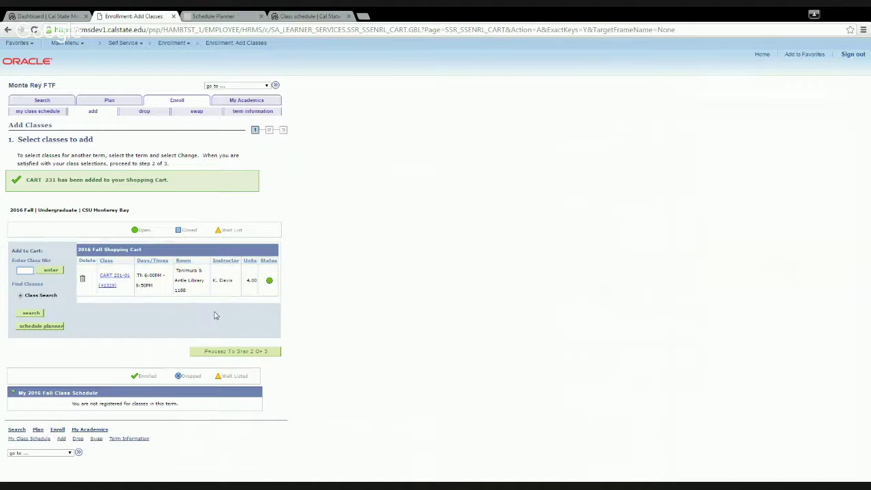
# Return to the CSUMB class schedule, open the Fall 2016 Biology course list and go to the BIO 300 sections
pyautogui.click(312, 17)
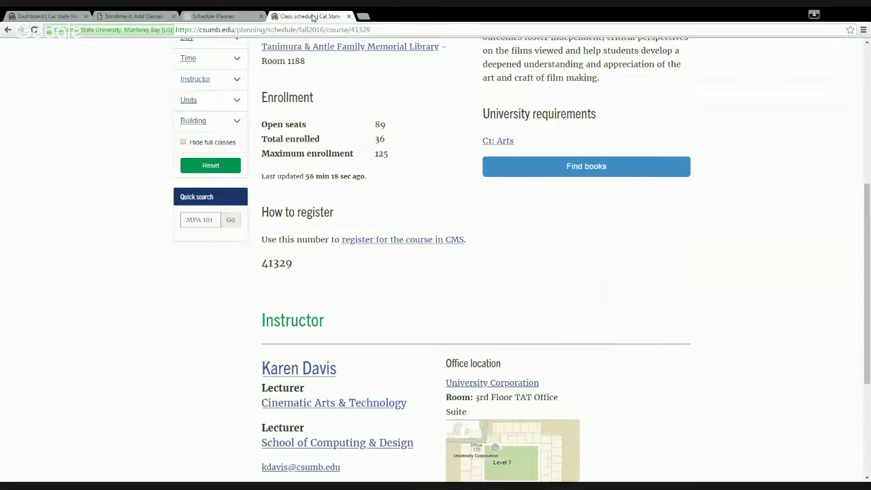
pyautogui.scroll(5, 352, 231)
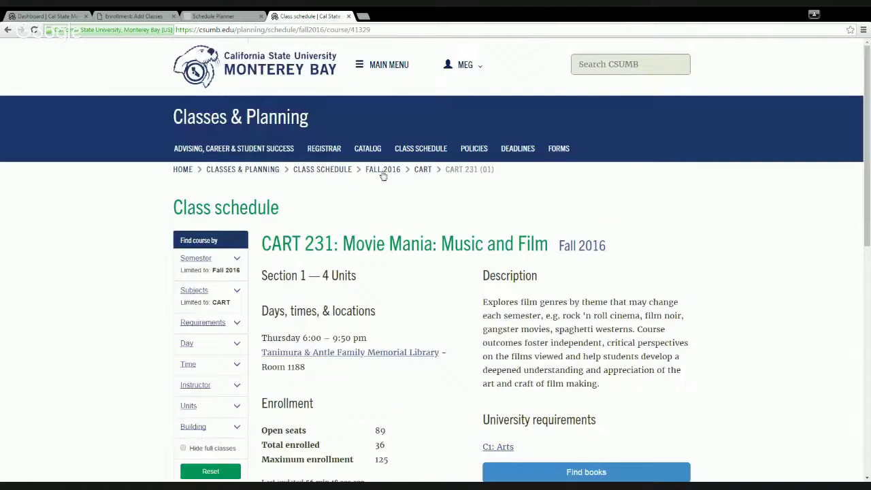
pyautogui.click(383, 170)
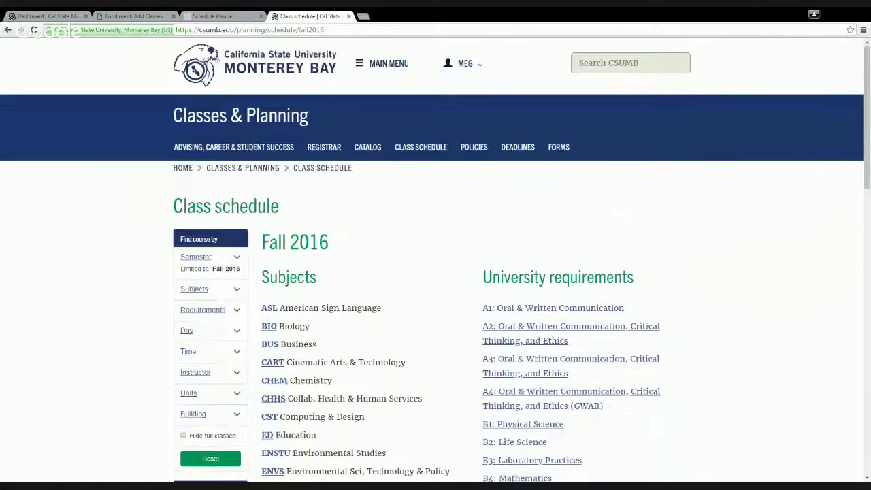
pyautogui.scroll(-3, 270, 222)
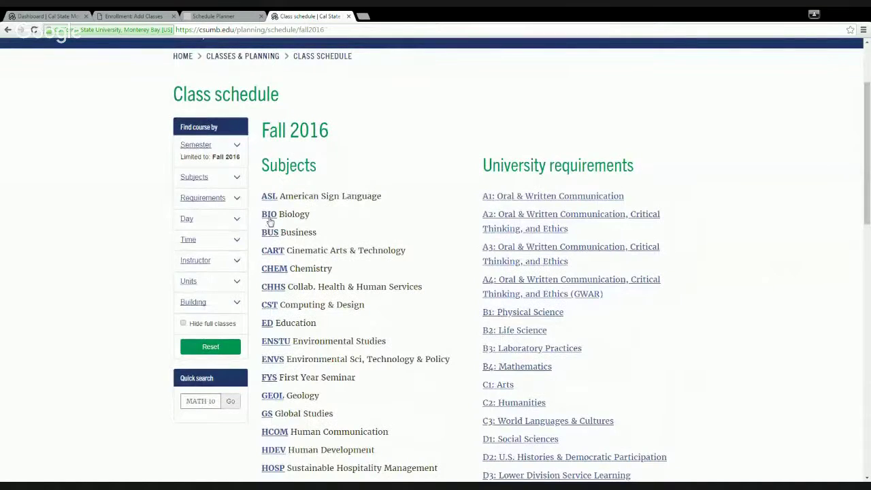
pyautogui.click(269, 219)
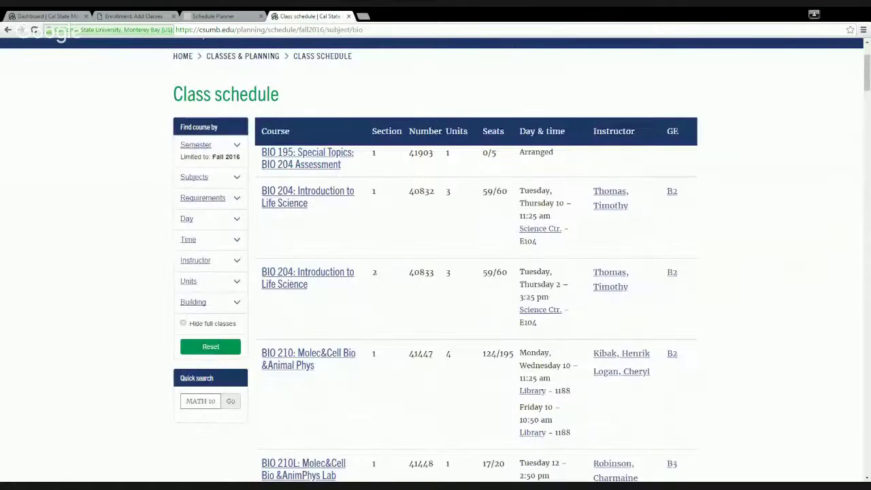
pyautogui.click(869, 143)
pyautogui.moveTo(869, 143); pyautogui.dragTo(829, 255)
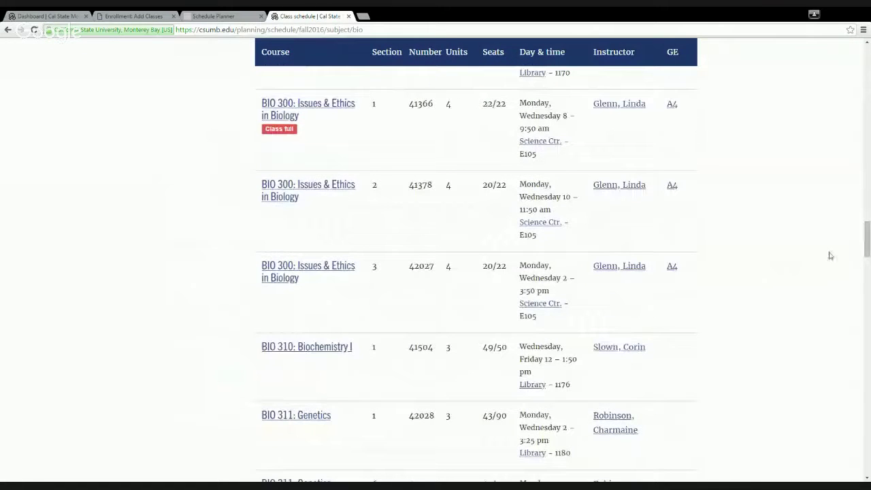
# Open section 3 of BIO 300: Issues & Ethics in Biology and copy its registration number
pyautogui.click(279, 274)
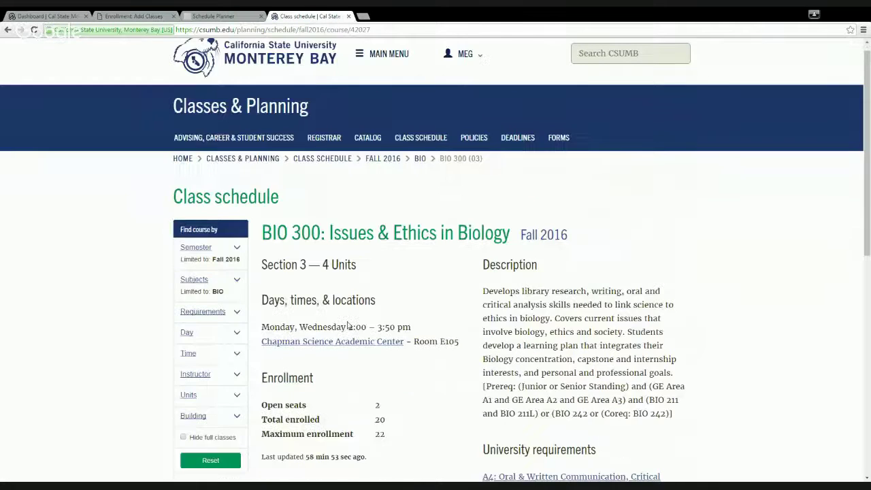
pyautogui.scroll(-2, 353, 321)
pyautogui.scroll(-1, 353, 322)
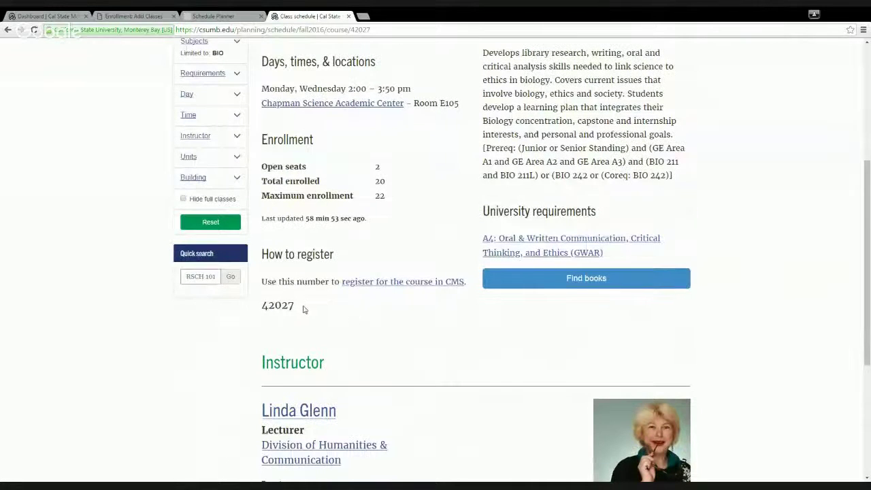
pyautogui.moveTo(303, 309); pyautogui.dragTo(259, 311)
pyautogui.hotkey('ctrl', 'c')
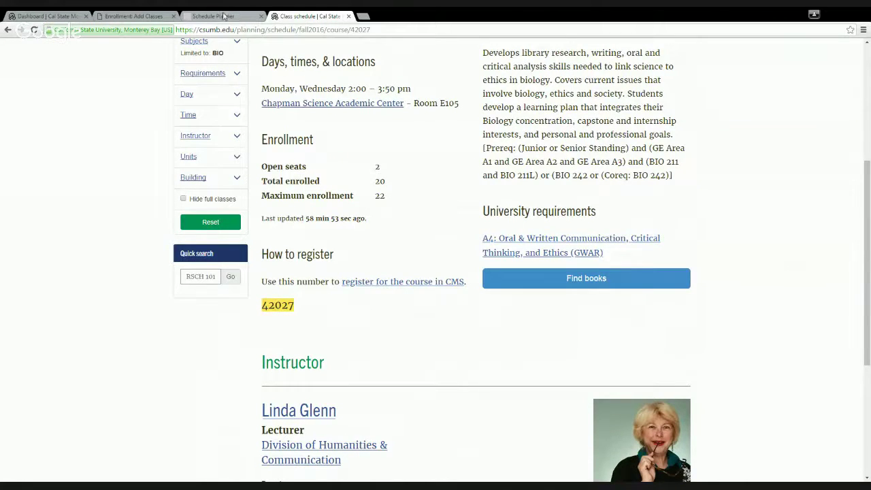
# Switch to the Add Classes page and submit the copied class number 42027
pyautogui.click(133, 15)
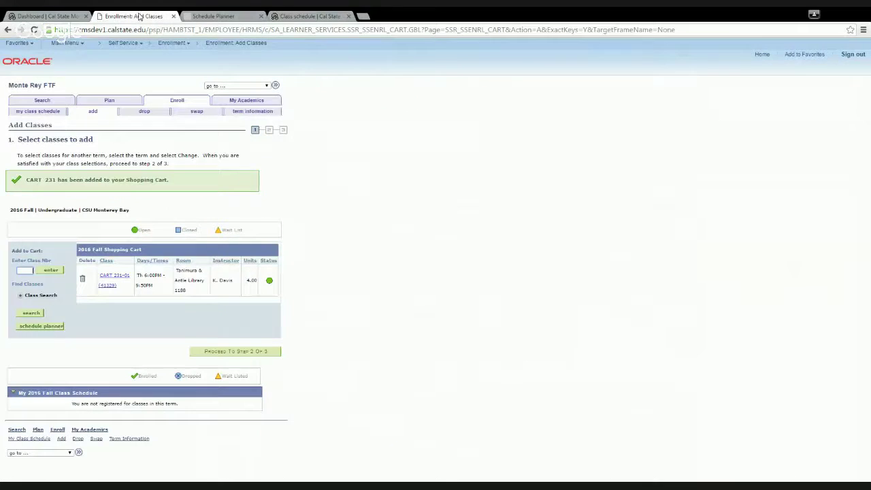
pyautogui.click(27, 272)
pyautogui.hotkey('ctrl', 'v')
pyautogui.click(57, 273)
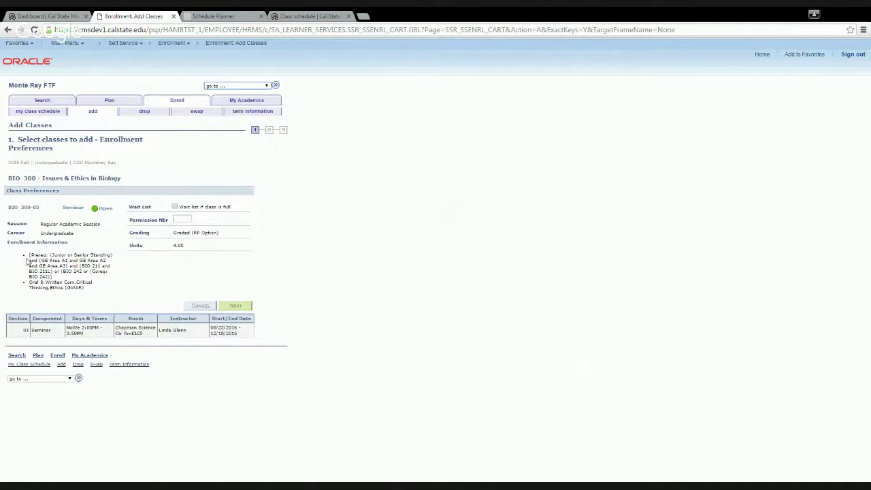
# Highlight BIO 300's junior or senior standing and GE/BIO prerequisites in the enrollment information, and add the class to the cart
pyautogui.moveTo(29, 257); pyautogui.dragTo(113, 293)
pyautogui.click(113, 293)
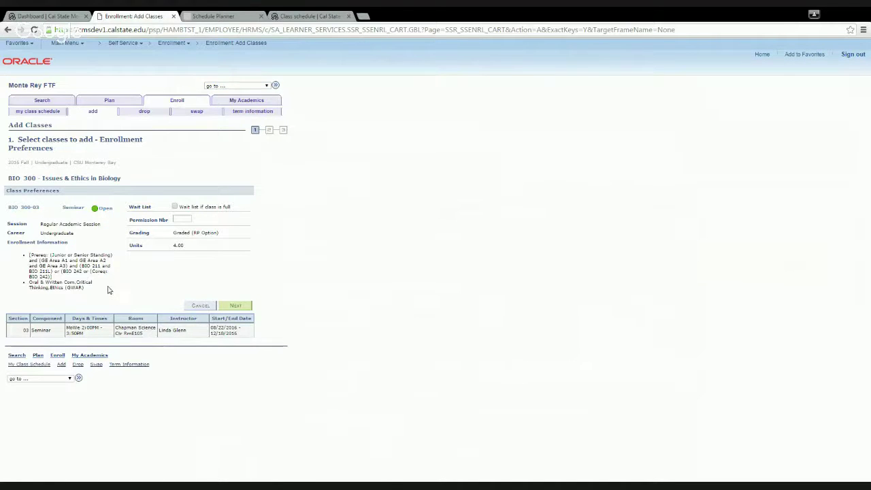
pyautogui.moveTo(51, 254); pyautogui.dragTo(112, 255)
pyautogui.click(120, 264)
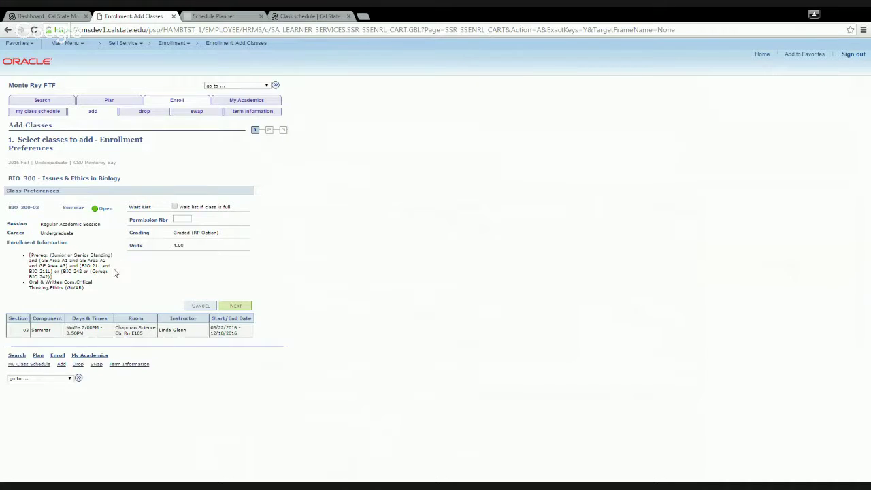
pyautogui.moveTo(43, 260)
pyautogui.mouseDown()
pyautogui.moveTo(105, 260)
pyautogui.moveTo(51, 271)
pyautogui.mouseUp()
pyautogui.click(118, 288)
pyautogui.click(241, 307)
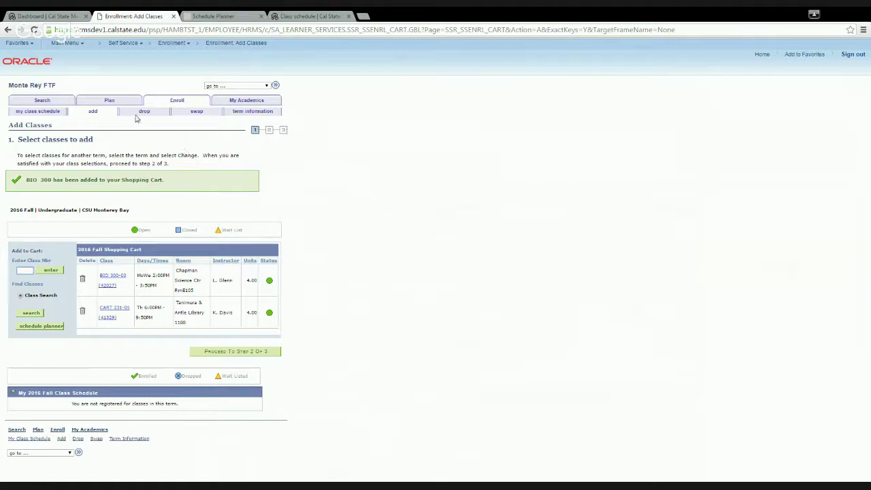
# Open the 2016 Fall shopping cart in the planning area, select BIO 300 and CART 231, and validate both classes
pyautogui.click(109, 101)
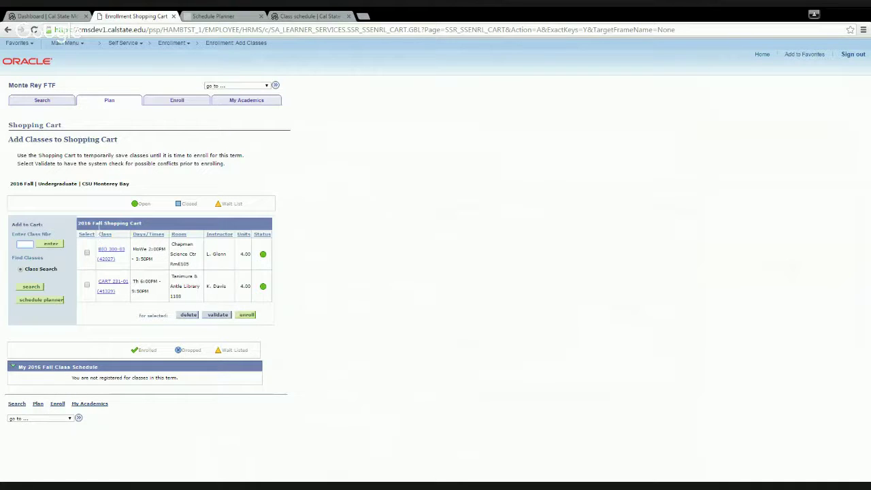
pyautogui.click(87, 253)
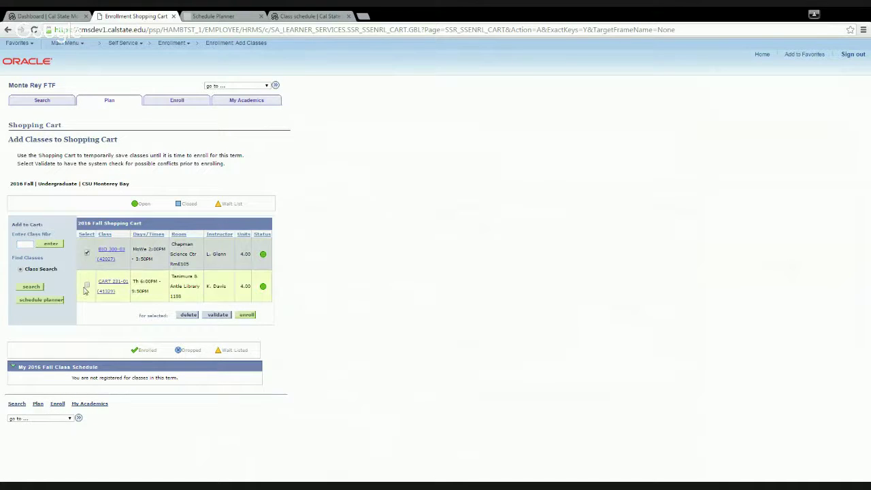
pyautogui.click(87, 286)
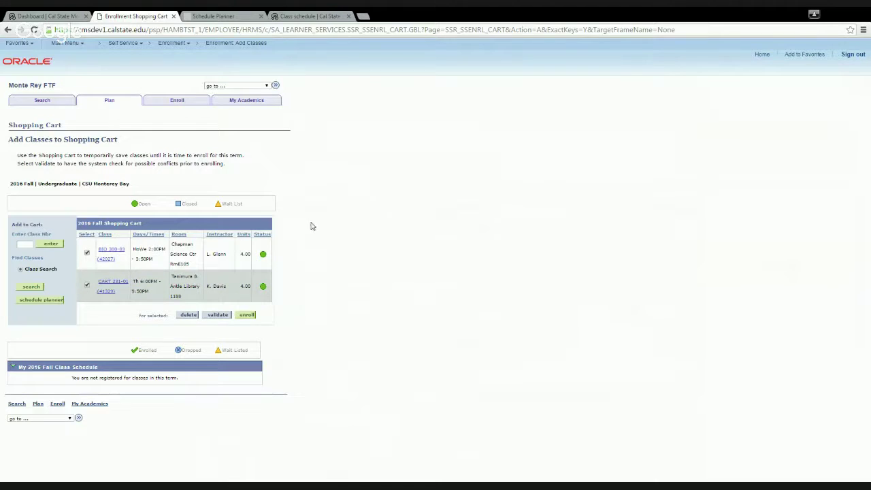
pyautogui.click(213, 316)
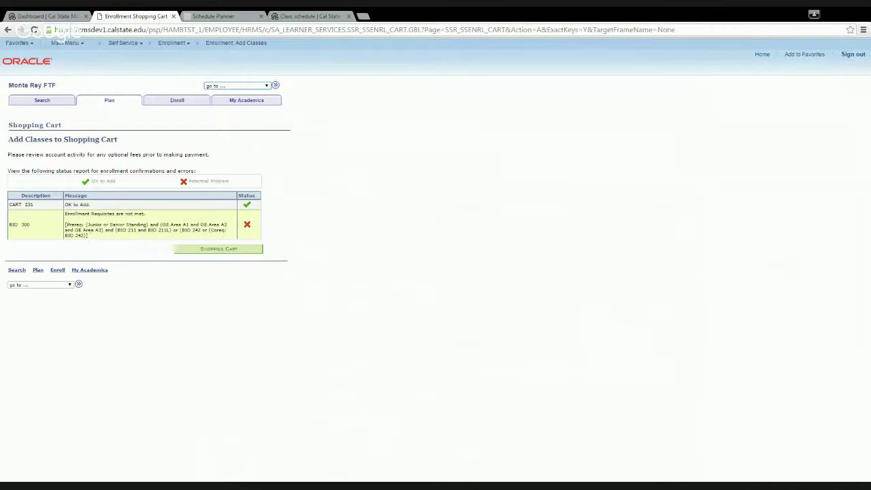
# Highlight the prerequisite message for BIO 300 in the validation report and return to the shopping cart
pyautogui.moveTo(65, 235); pyautogui.dragTo(182, 239)
pyautogui.click(231, 230)
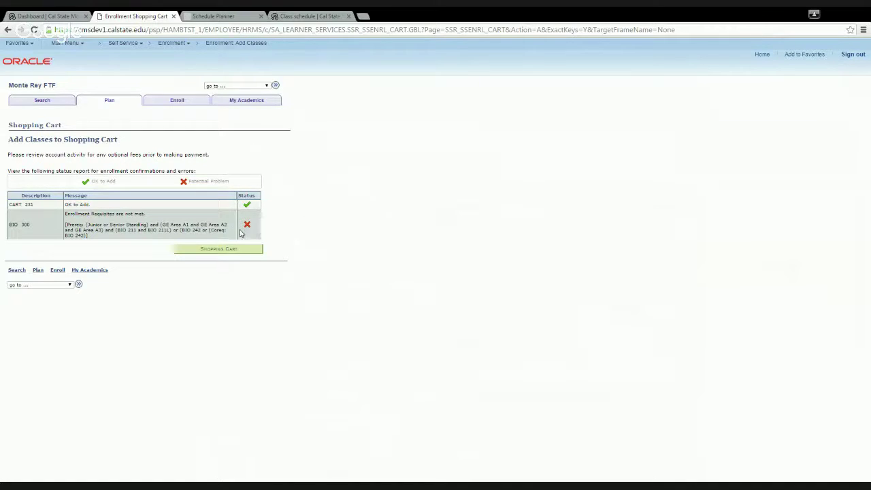
pyautogui.click(222, 251)
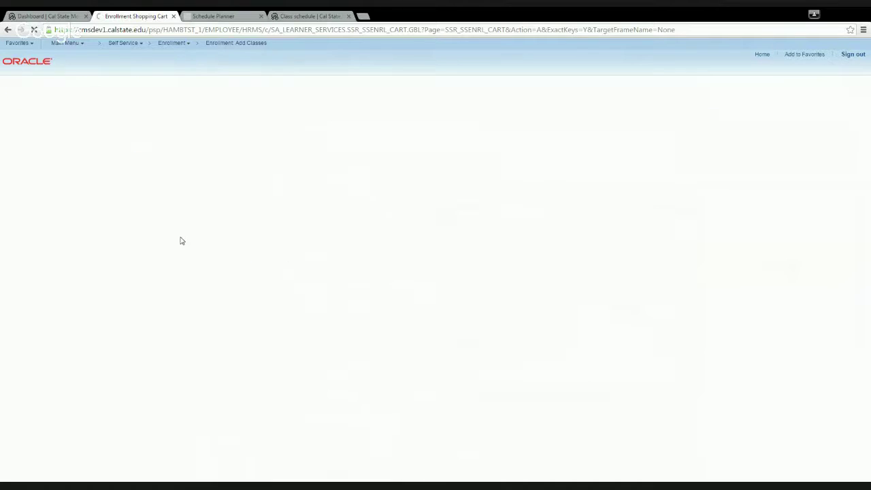